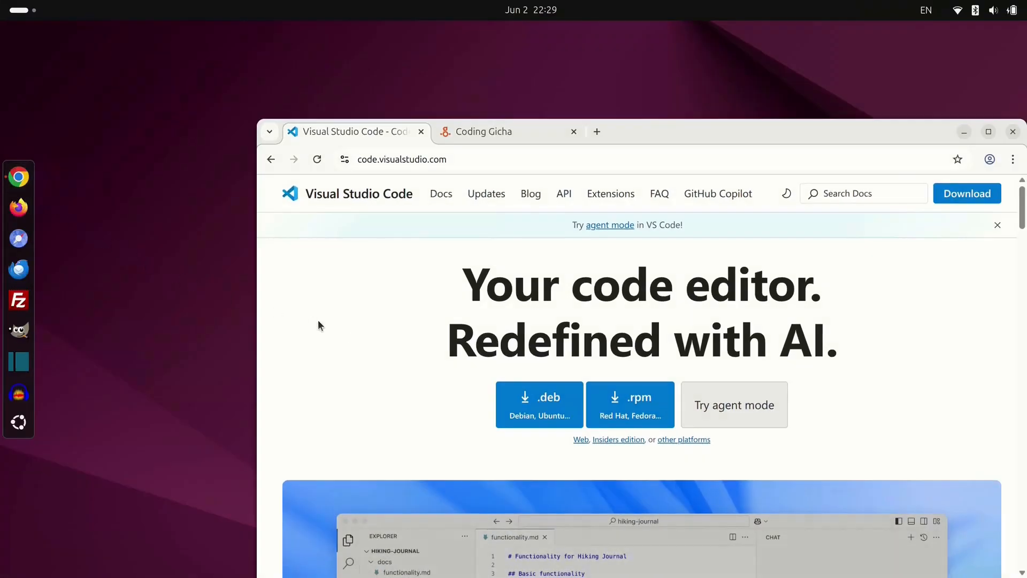
{"action": "left_click", "coordinate": [554, 400]}
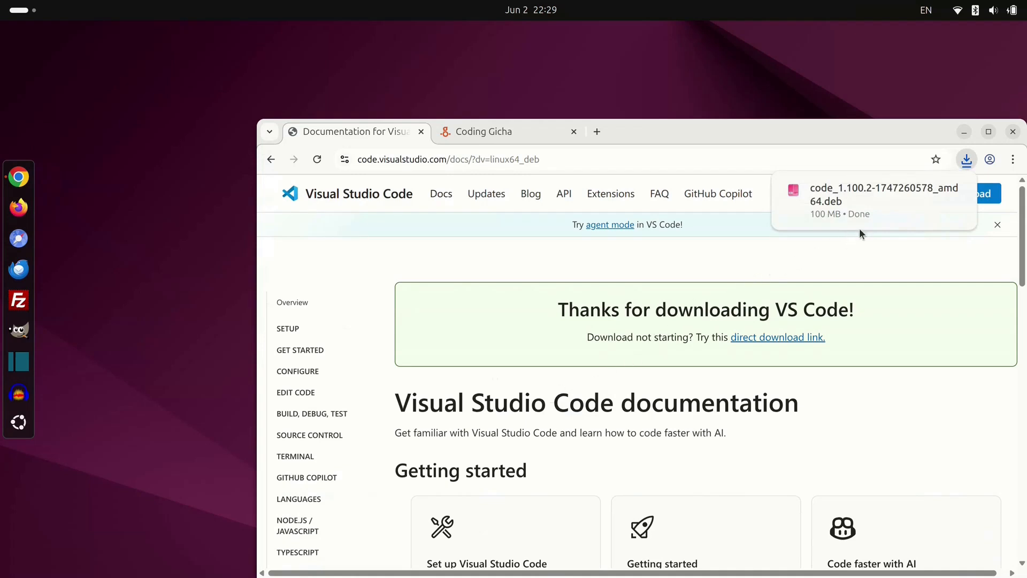
{"action": "mouse_move", "coordinate": [897, 214]}
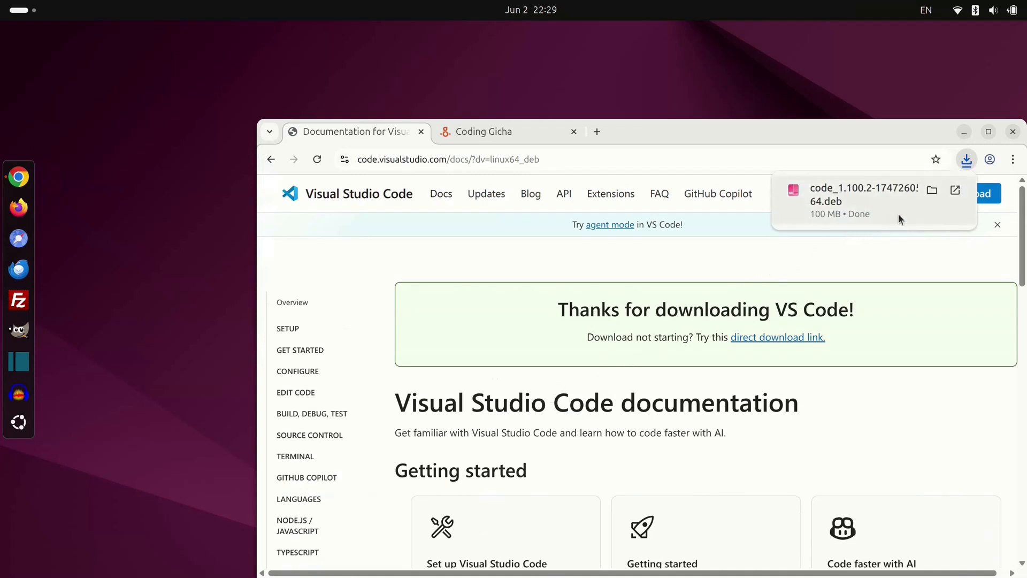
{"action": "left_click", "coordinate": [931, 191]}
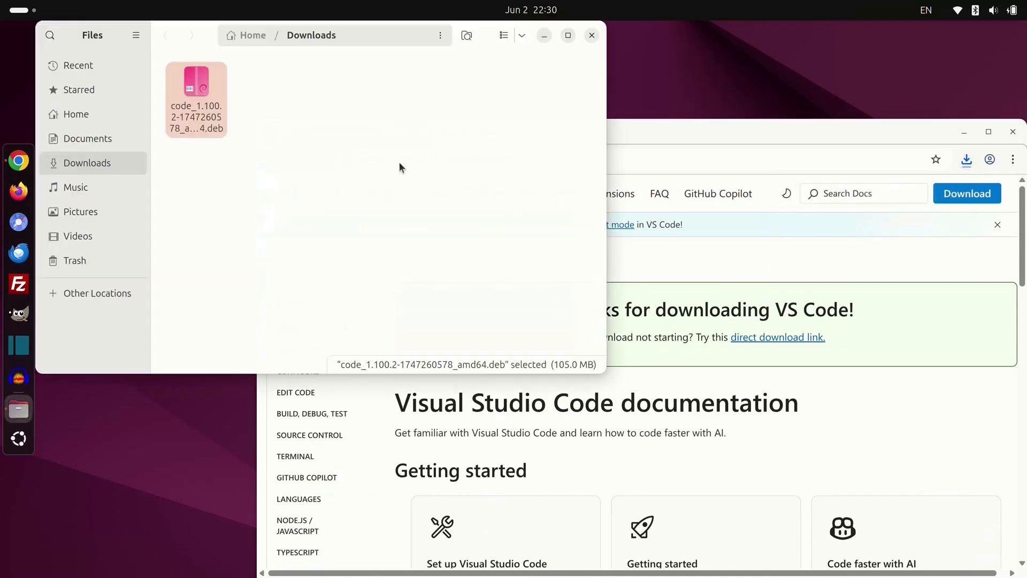
{"action": "double_click", "coordinate": [196, 92]}
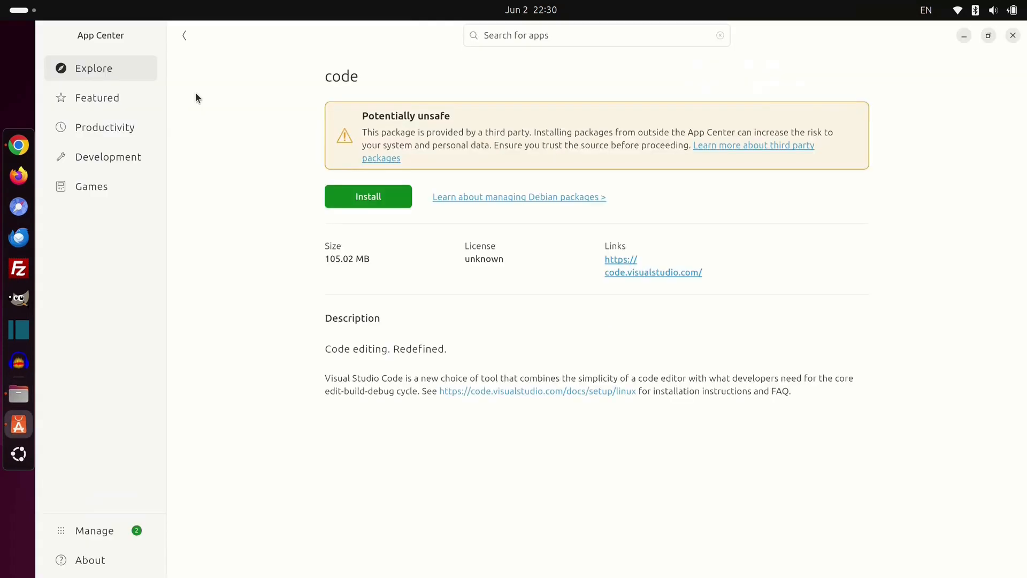
Step: Install the third-party 'code' package, accepting the warning and authenticating with the account password
{"action": "left_click", "coordinate": [378, 194]}
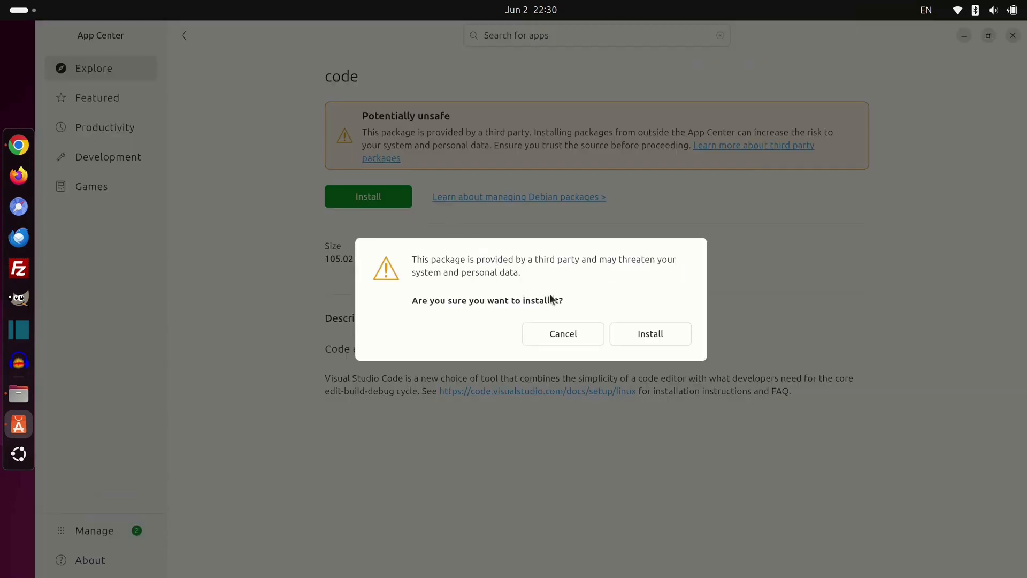
{"action": "left_click", "coordinate": [621, 331]}
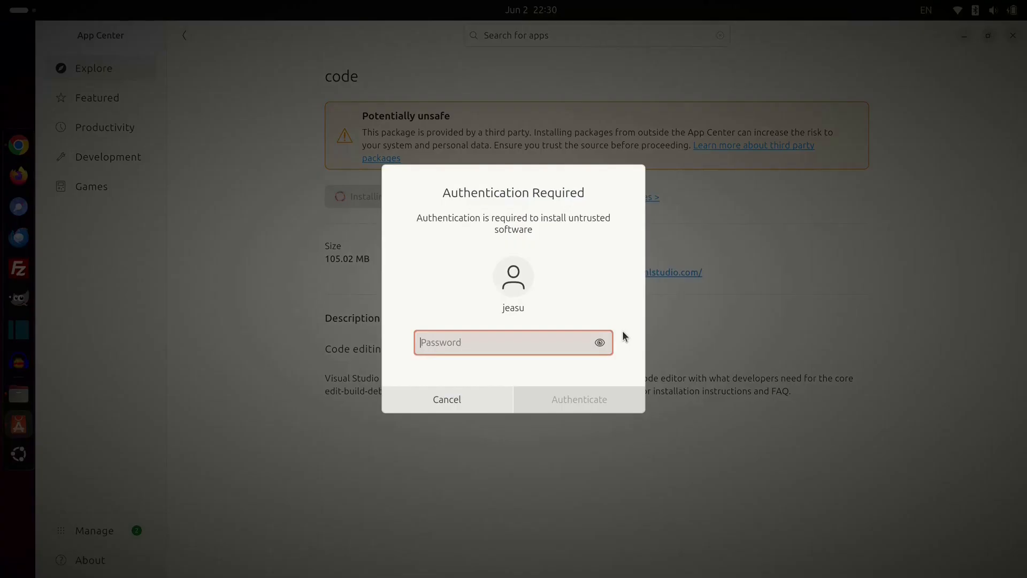
{"action": "type", "text": "••"}
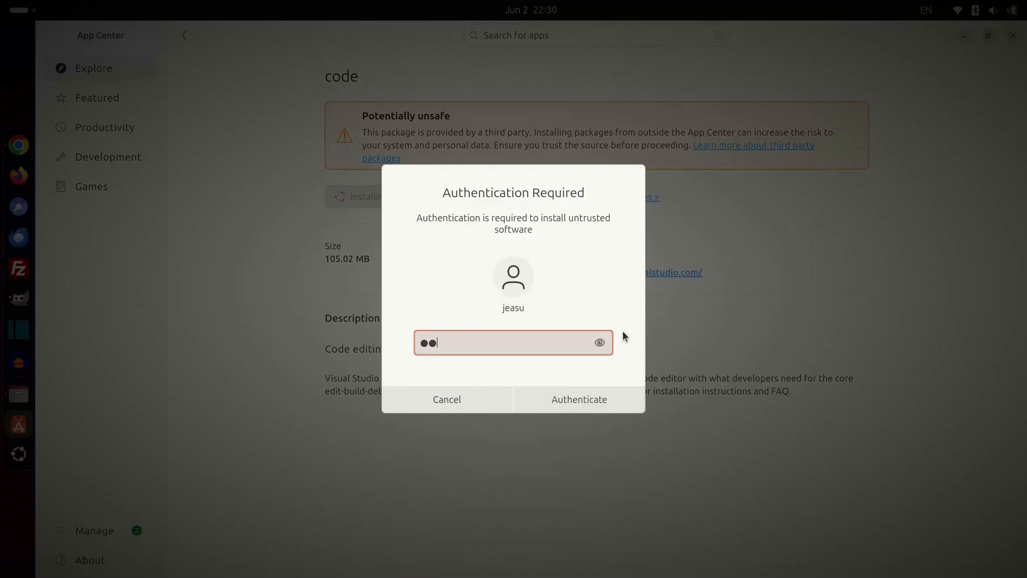
{"action": "type", "text": "••••••"}
{"action": "key", "text": "Return"}
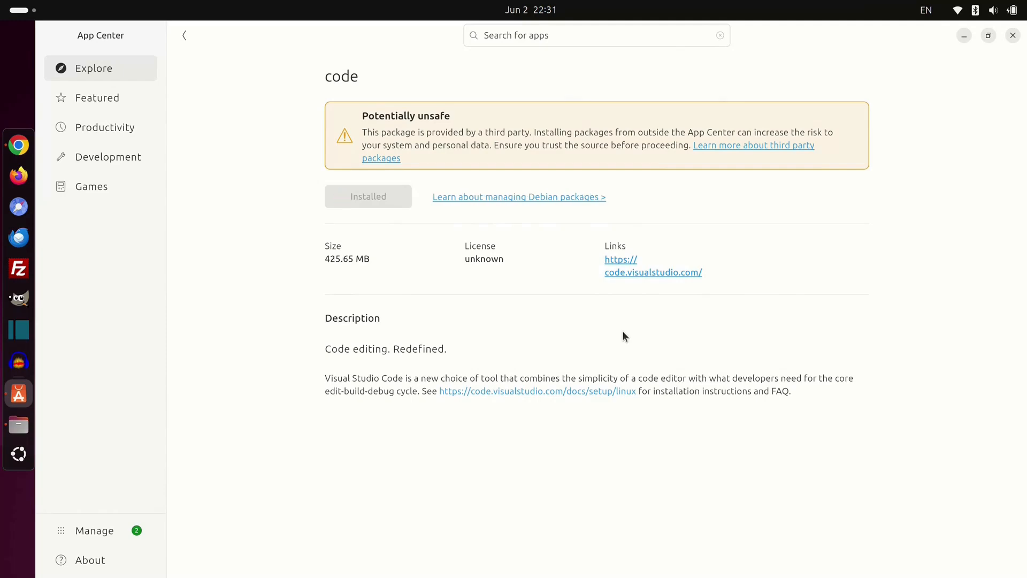
Step: Close App Center and the Files window, then show the app grid with Visual Studio Code
{"action": "key", "text": "alt+F4"}
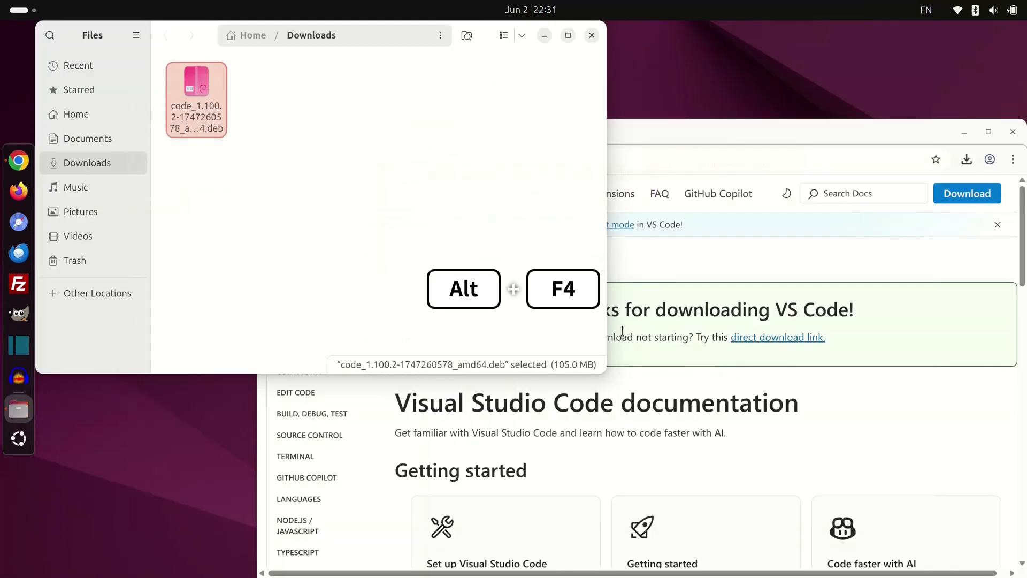
{"action": "key", "text": "alt+F4"}
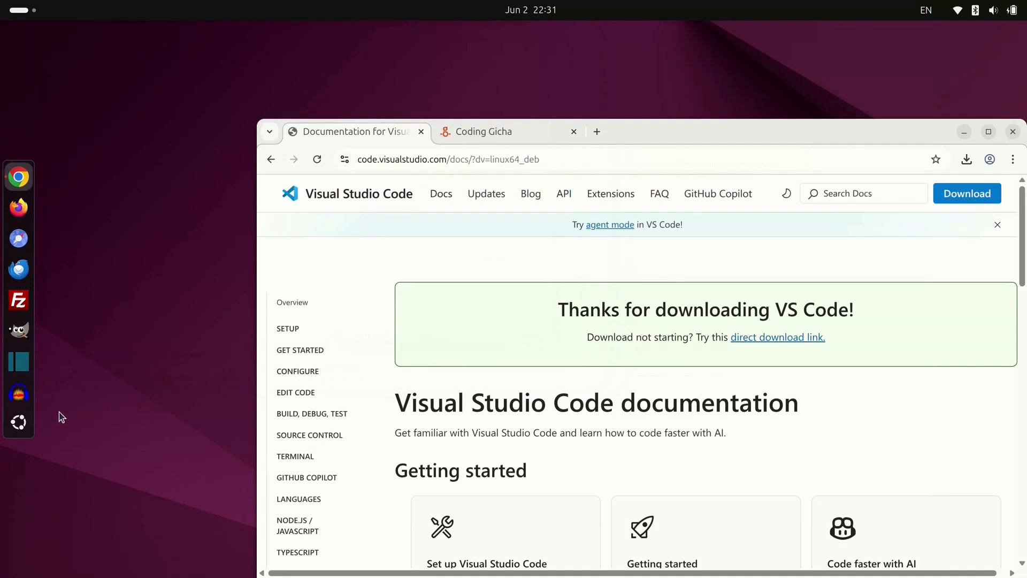
{"action": "left_click", "coordinate": [20, 423]}
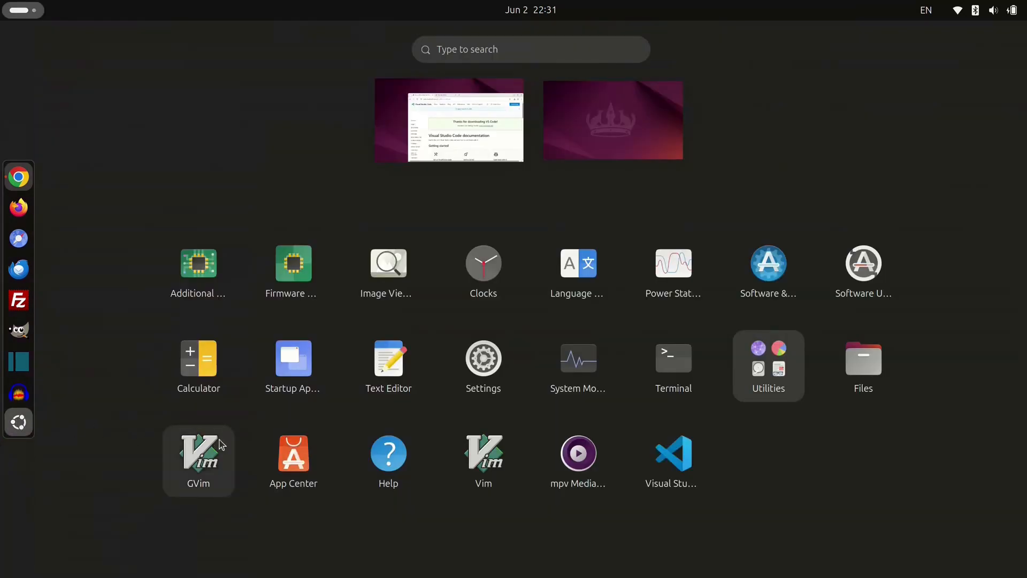
Step: Launch Visual Studio Code, go back to its Welcome page, and uncheck 'Show welcome page on startup'
{"action": "left_click", "coordinate": [675, 471]}
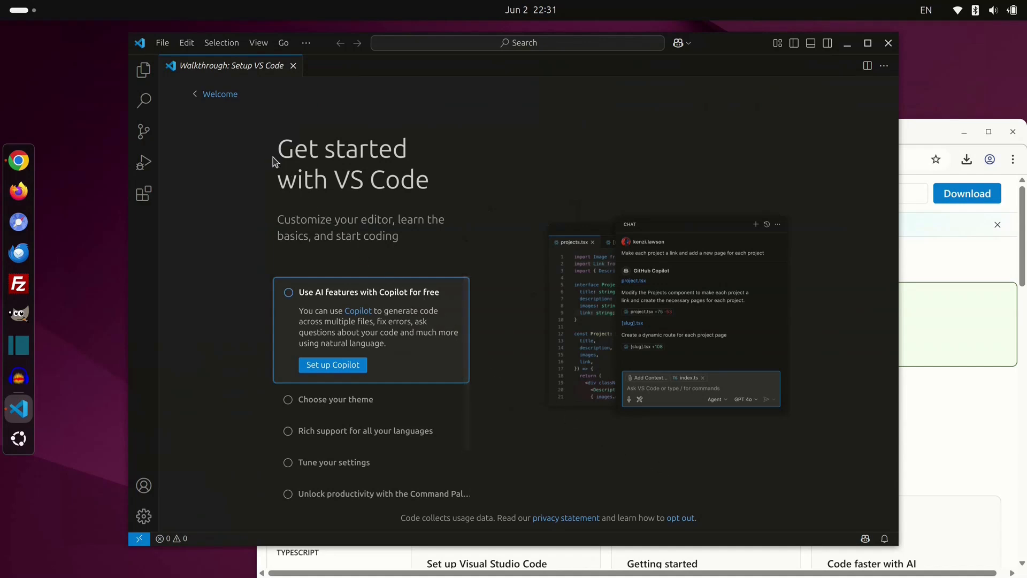
{"action": "left_click", "coordinate": [220, 95]}
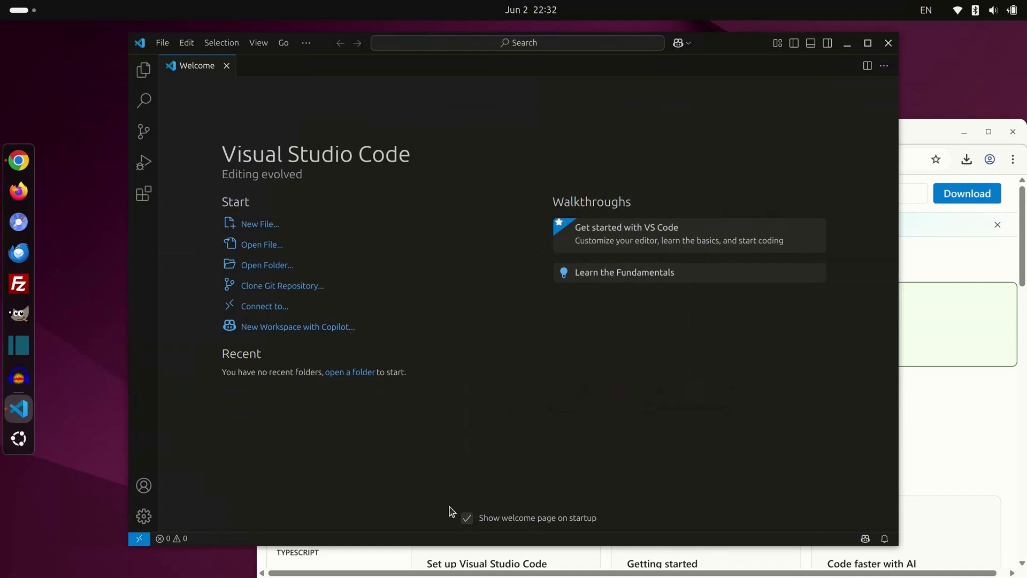
{"action": "left_click", "coordinate": [467, 518]}
Step: Pin Visual Studio Code to the dash and maximise its window
{"action": "right_click", "coordinate": [20, 414]}
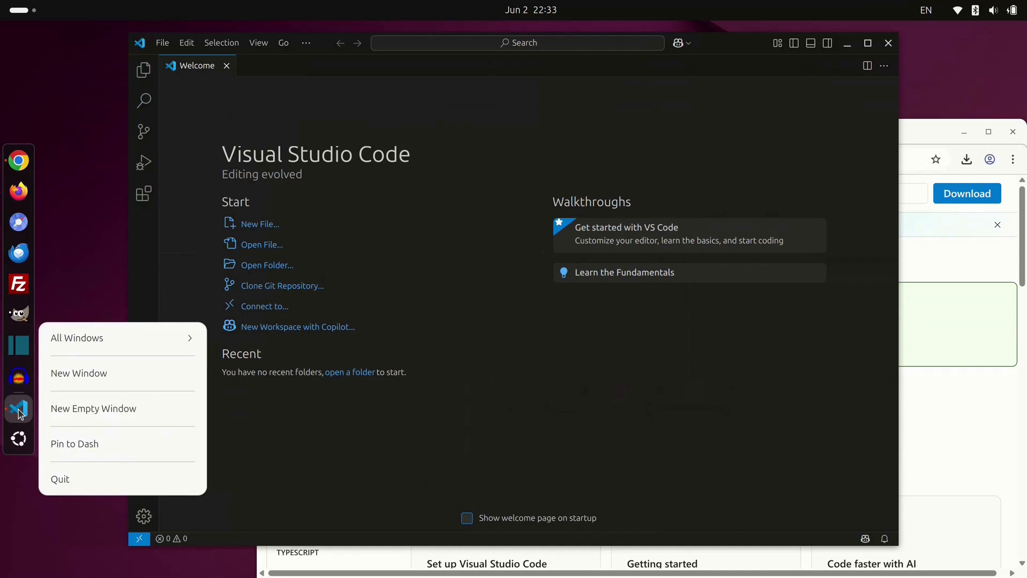
{"action": "left_click", "coordinate": [117, 446]}
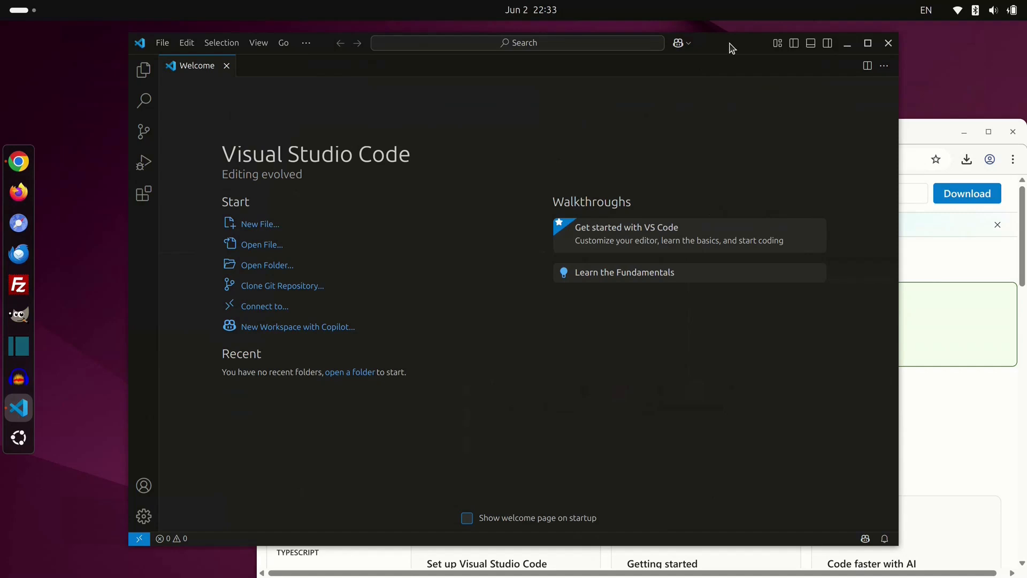
{"action": "left_click_drag", "start_coordinate": [732, 49], "coordinate": [637, 32]}
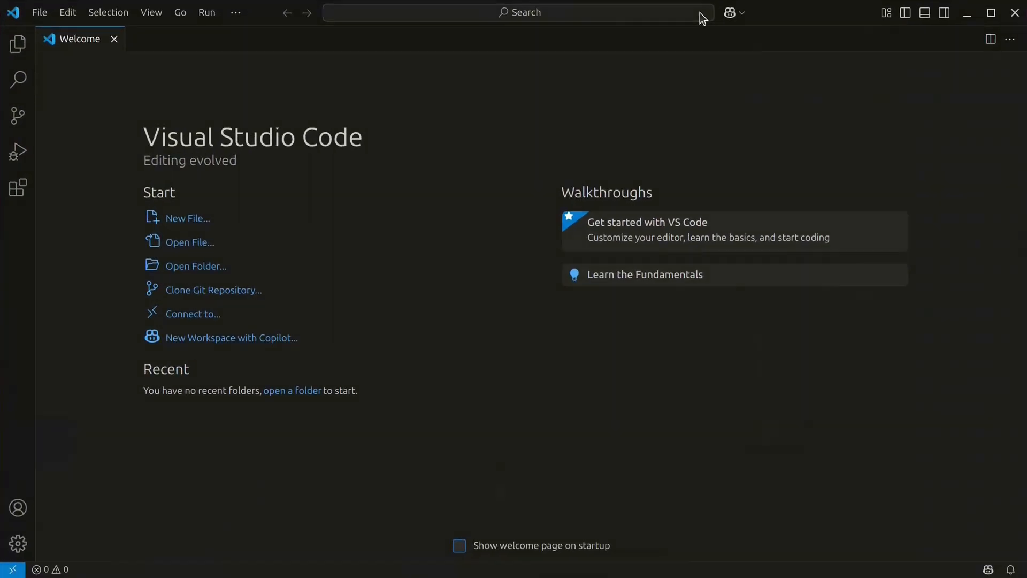
Step: Open Settings with Ctrl+comma, scroll through the Text Editor options, then open settings.json
{"action": "key", "text": "ctrl+comma"}
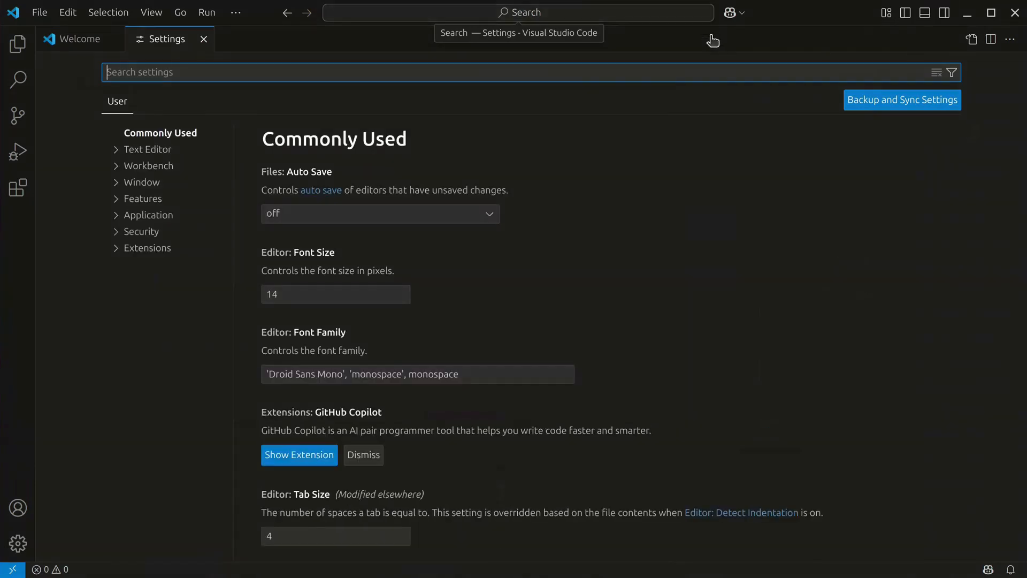
{"action": "scroll", "coordinate": [804, 183], "scroll_direction": "down", "scroll_amount": 10}
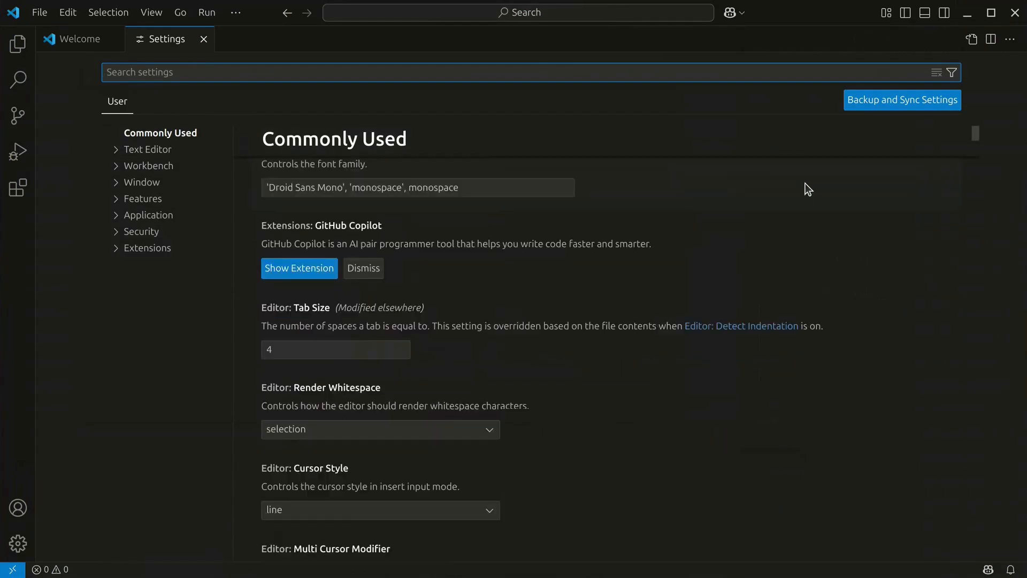
{"action": "scroll", "coordinate": [804, 183], "scroll_direction": "down", "scroll_amount": 15}
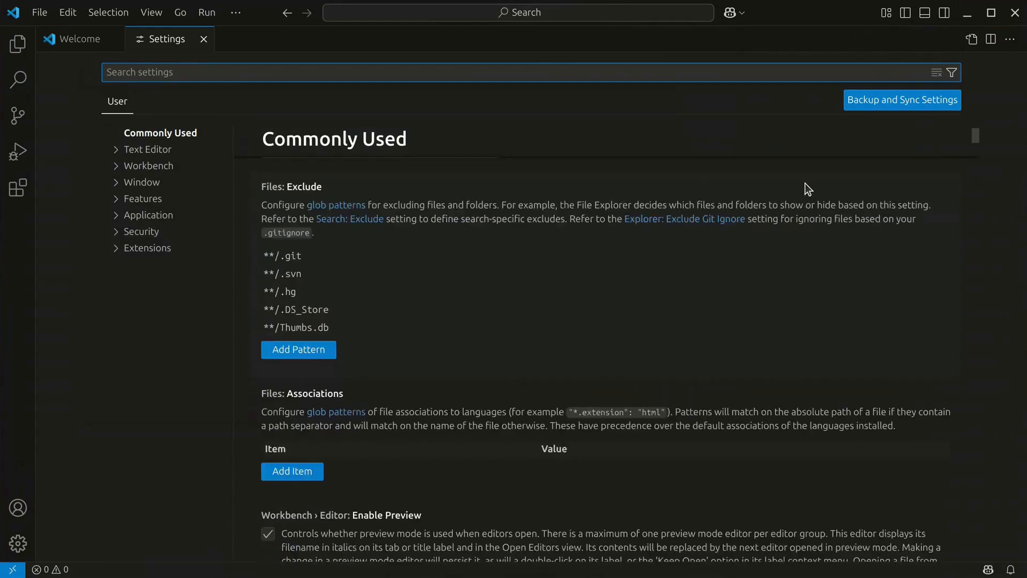
{"action": "scroll", "coordinate": [804, 183], "scroll_direction": "down", "scroll_amount": 15}
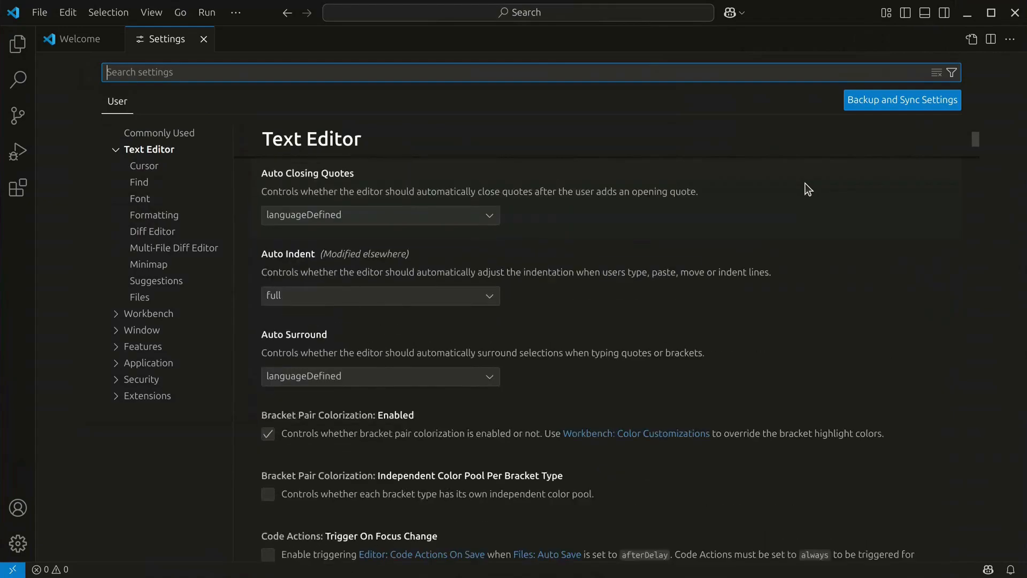
{"action": "scroll", "coordinate": [805, 182], "scroll_direction": "down", "scroll_amount": 15}
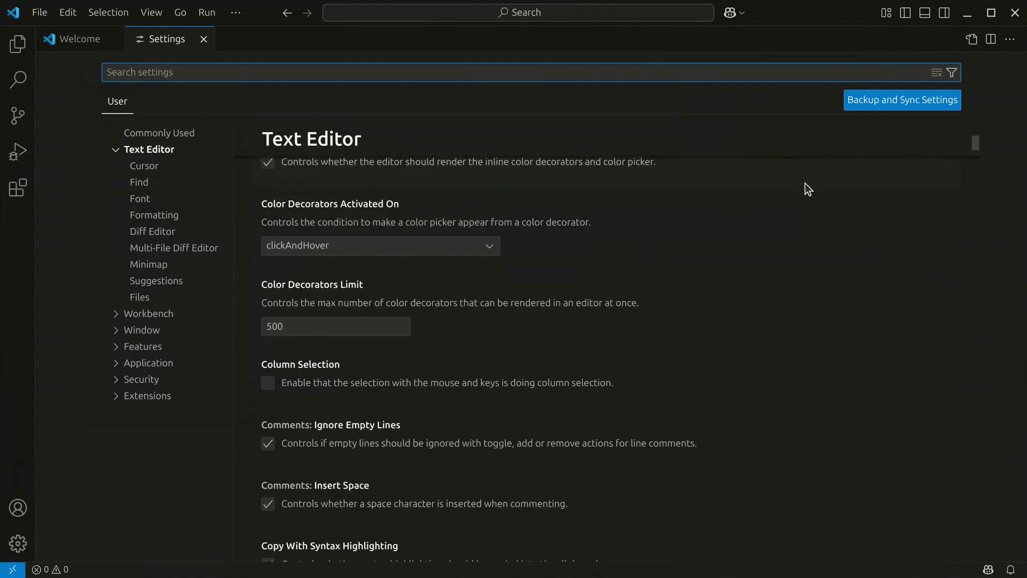
{"action": "scroll", "coordinate": [804, 183], "scroll_direction": "down", "scroll_amount": 15}
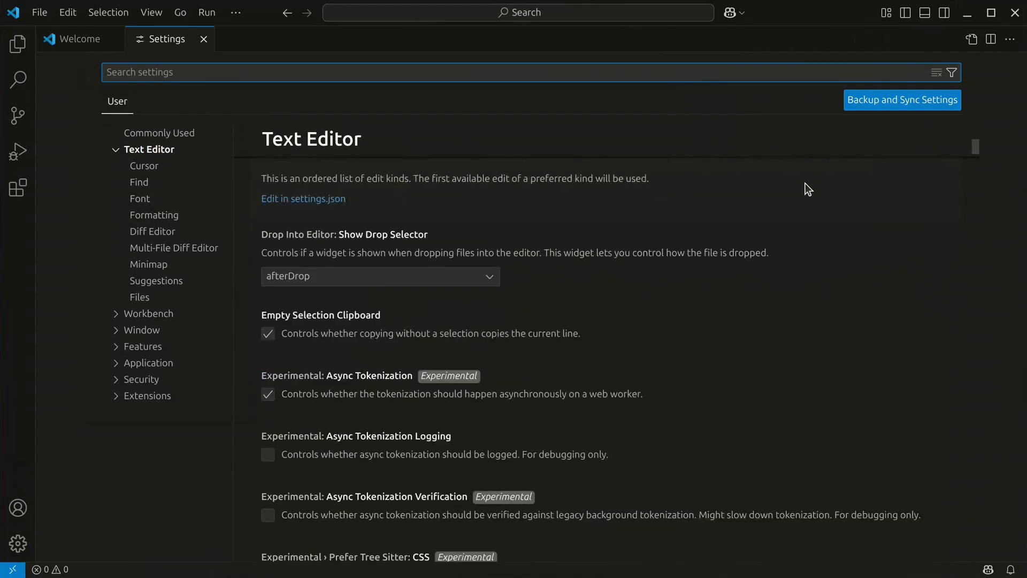
{"action": "scroll", "coordinate": [805, 183], "scroll_direction": "down", "scroll_amount": 15}
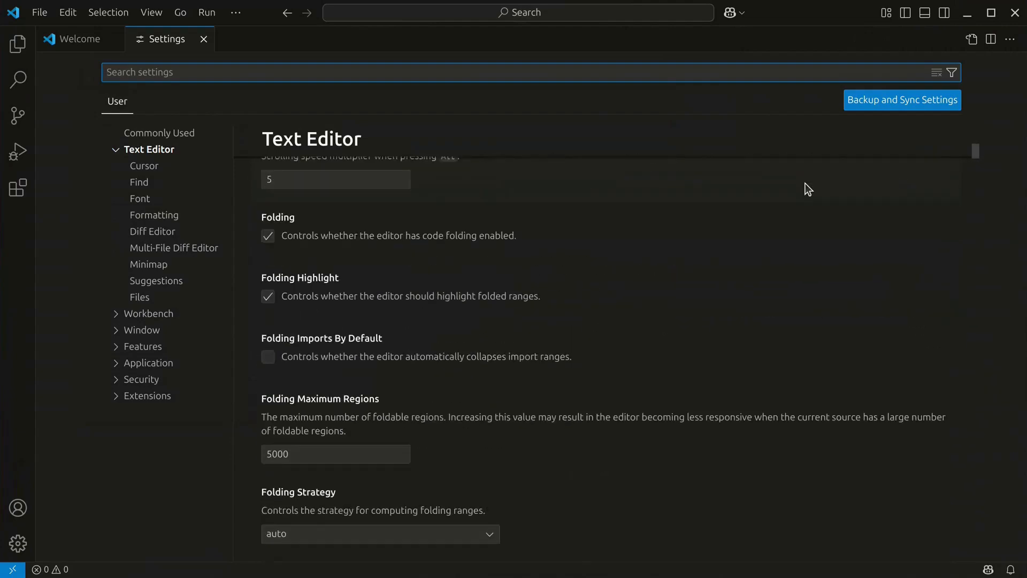
{"action": "scroll", "coordinate": [807, 189], "scroll_direction": "down", "scroll_amount": 15}
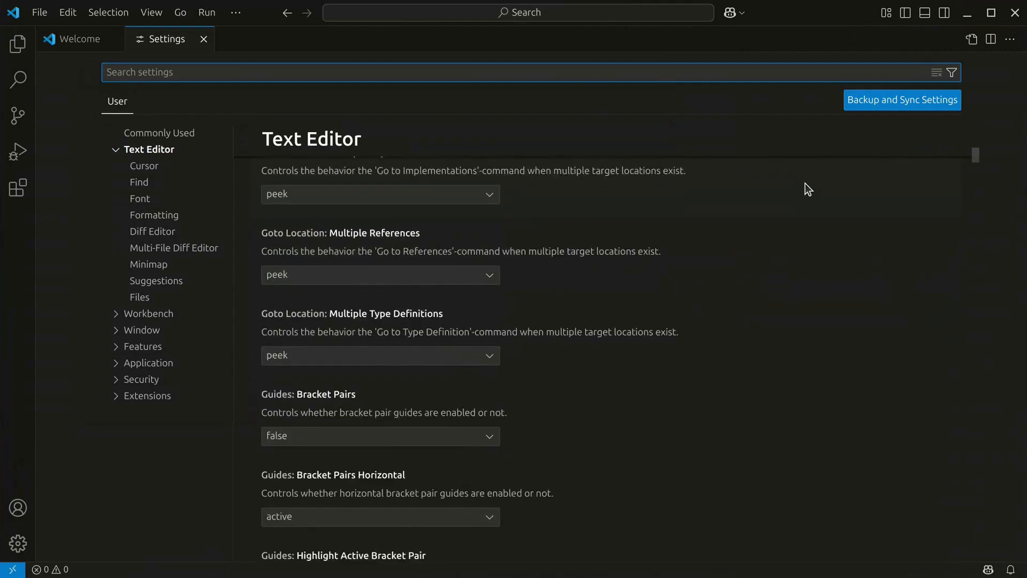
{"action": "scroll", "coordinate": [804, 183], "scroll_direction": "down", "scroll_amount": 20}
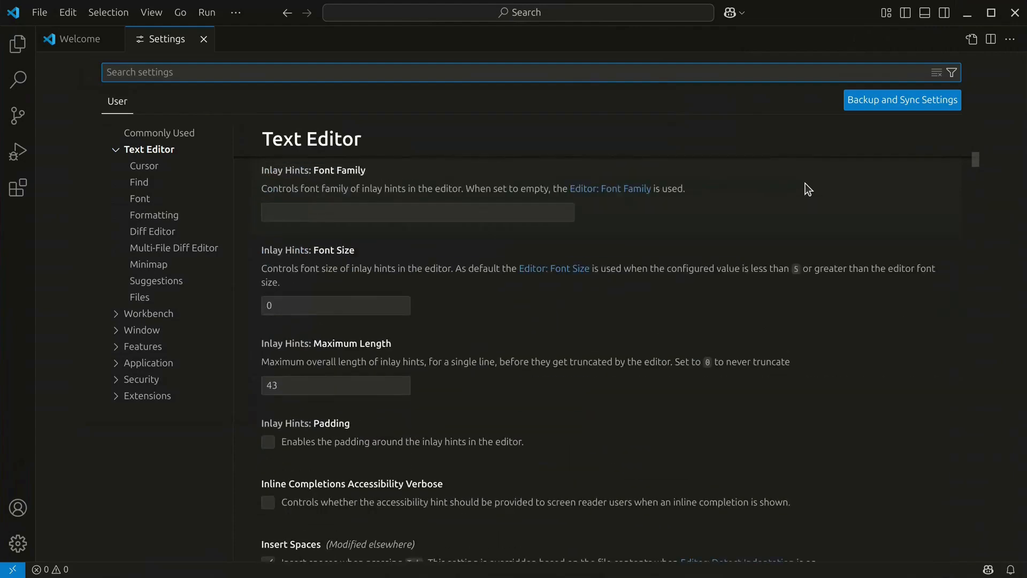
{"action": "scroll", "coordinate": [804, 183], "scroll_direction": "down", "scroll_amount": 8}
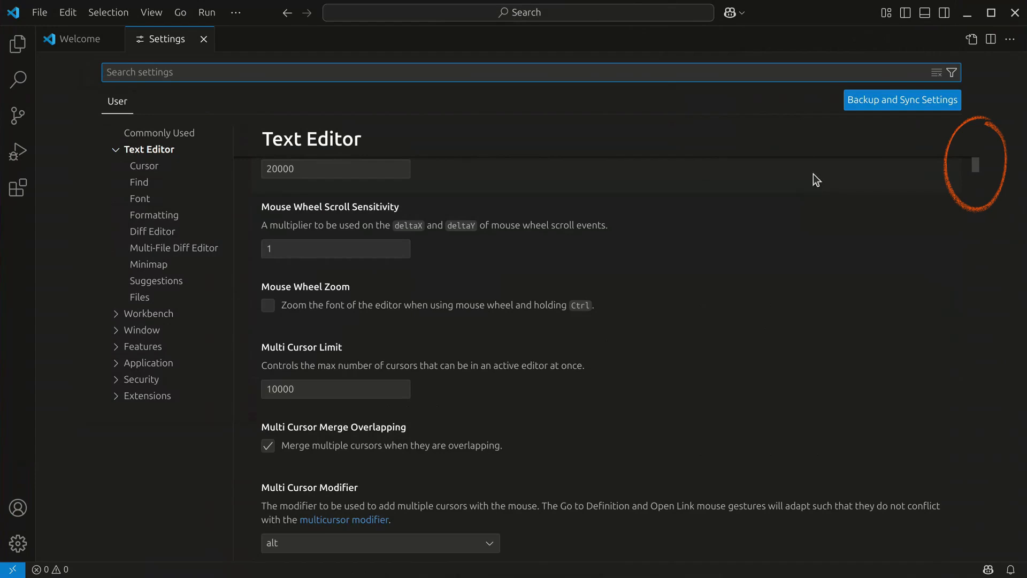
{"action": "left_click", "coordinate": [972, 42]}
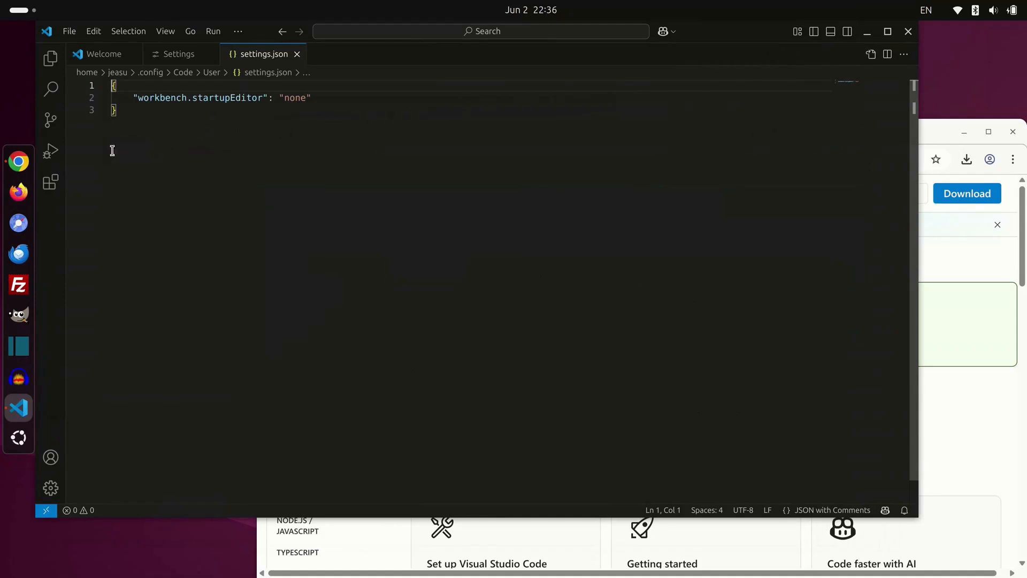
Step: Copy the recommended settings JSON from the Coding Gicha tutorial in Chrome and return to VS Code
{"action": "left_click", "coordinate": [19, 161]}
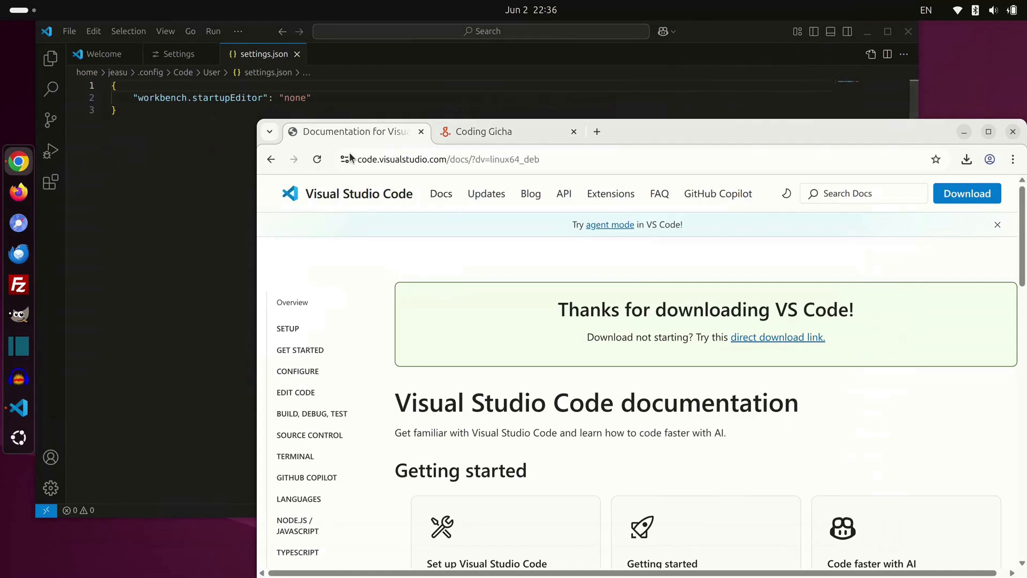
{"action": "left_click", "coordinate": [493, 134]}
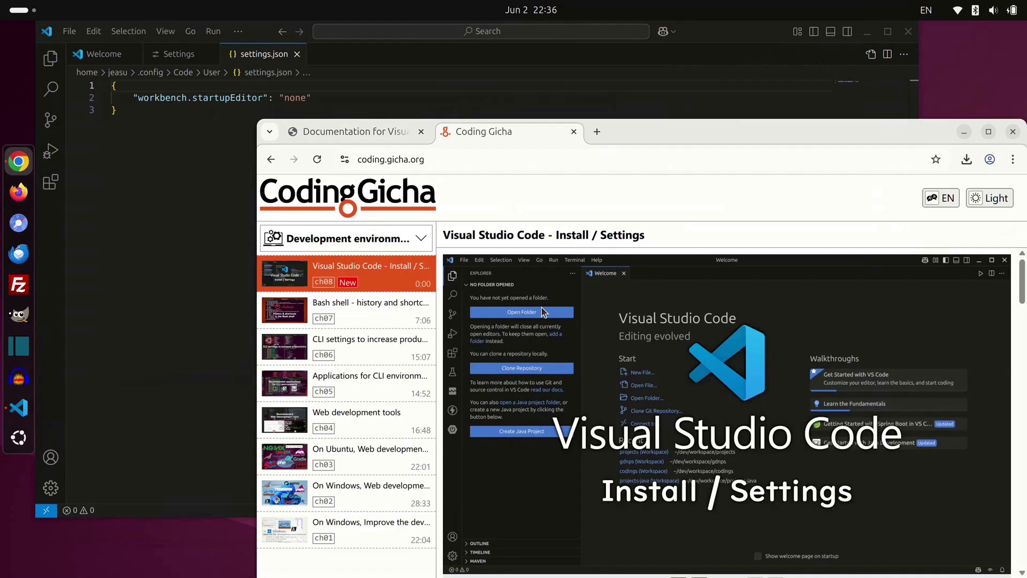
{"action": "scroll", "coordinate": [541, 309], "scroll_direction": "down", "scroll_amount": 10}
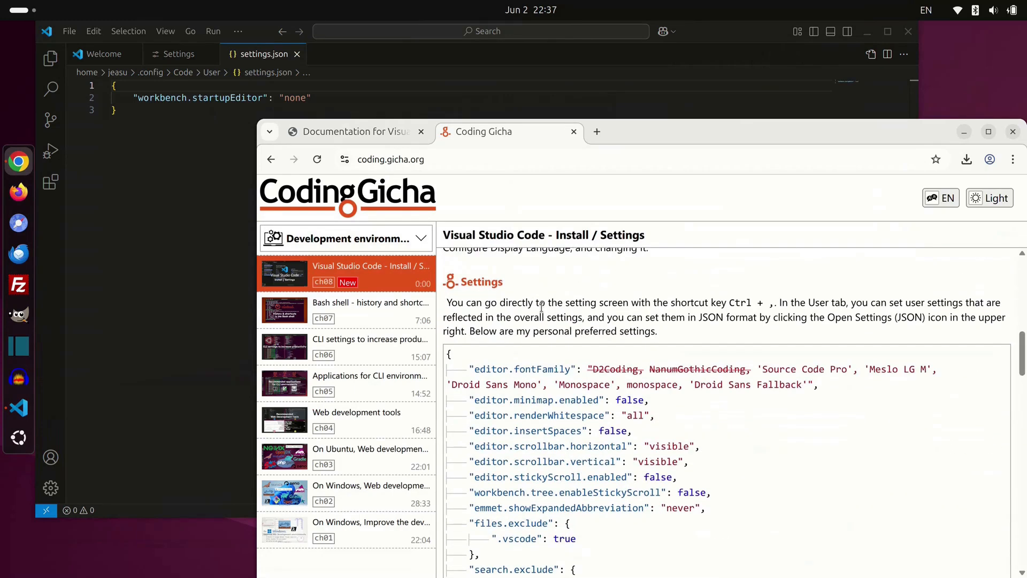
{"action": "scroll", "coordinate": [541, 307], "scroll_direction": "down", "scroll_amount": 1}
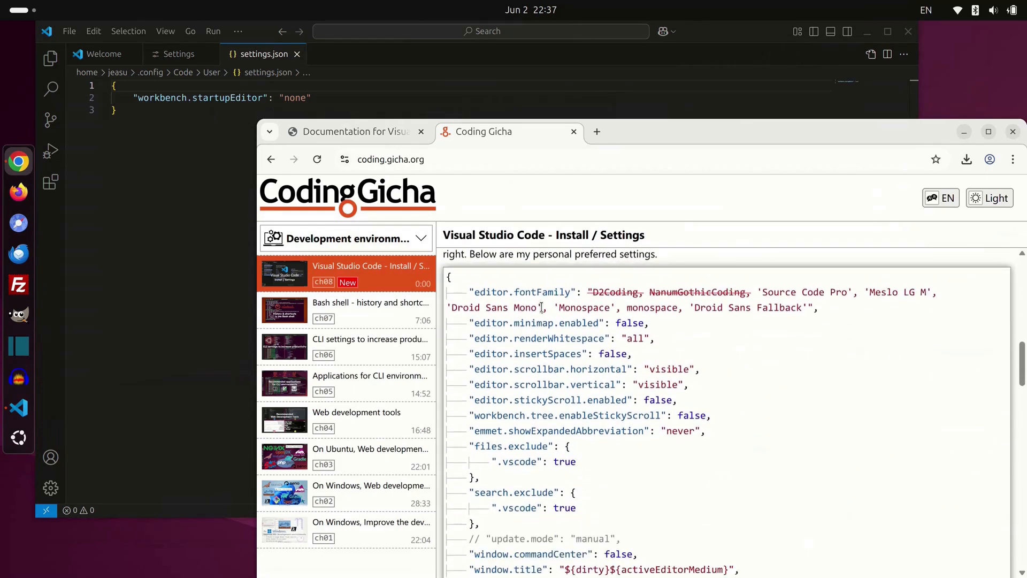
{"action": "key", "text": "ctrl+a"}
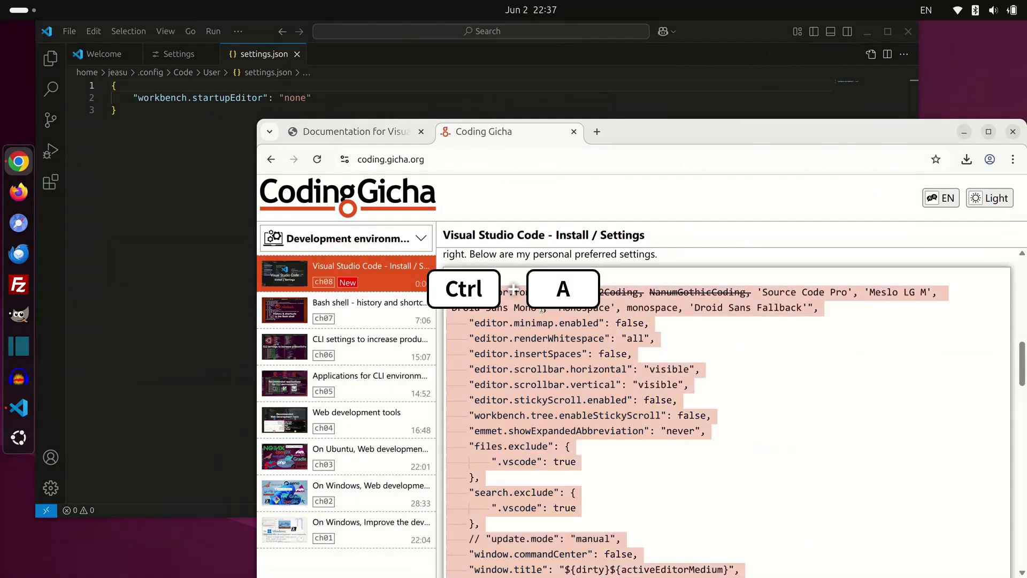
{"action": "key", "text": "ctrl+c"}
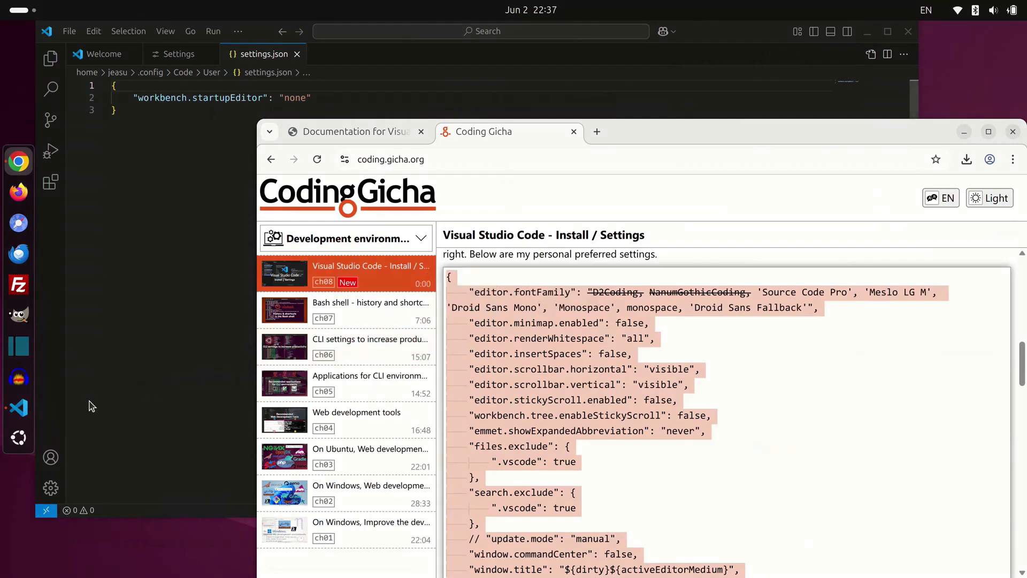
{"action": "left_click", "coordinate": [19, 409]}
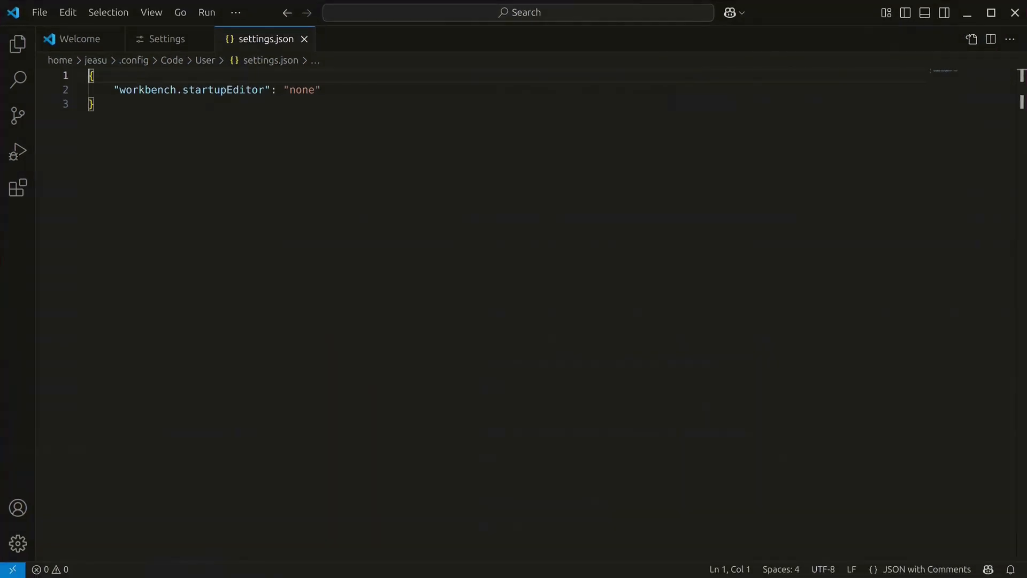
Step: Overwrite settings.json with the pasted block (D2Coding font, minimap off) and enable word wrap
{"action": "key", "text": "ctrl+a"}
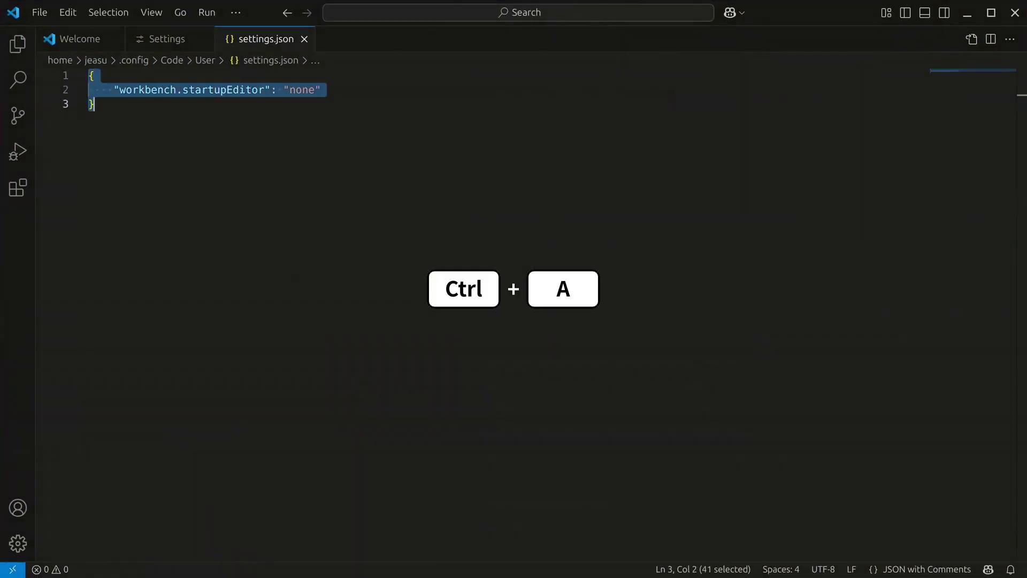
{"action": "key", "text": "ctrl+v"}
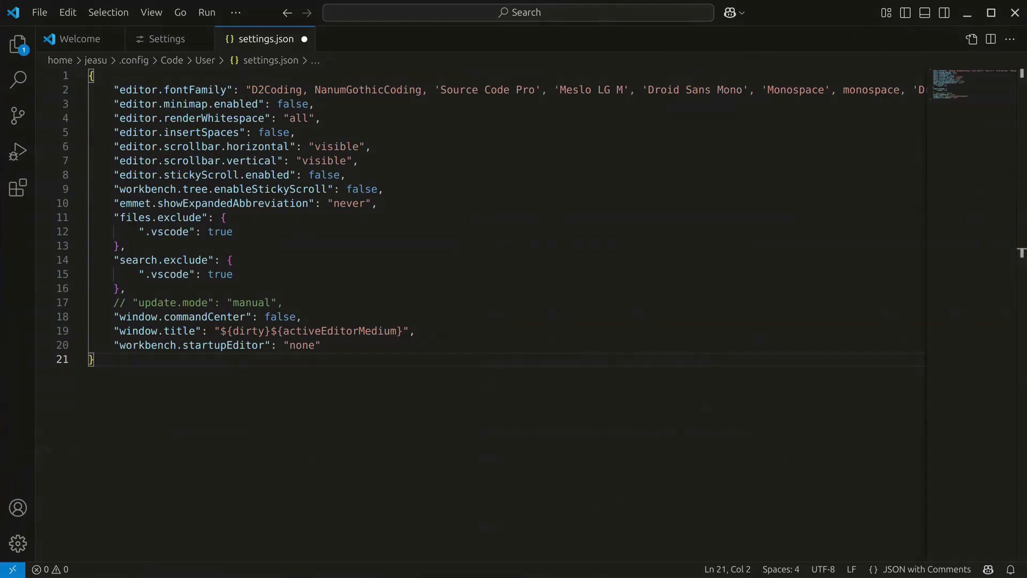
{"action": "key", "text": "alt+z"}
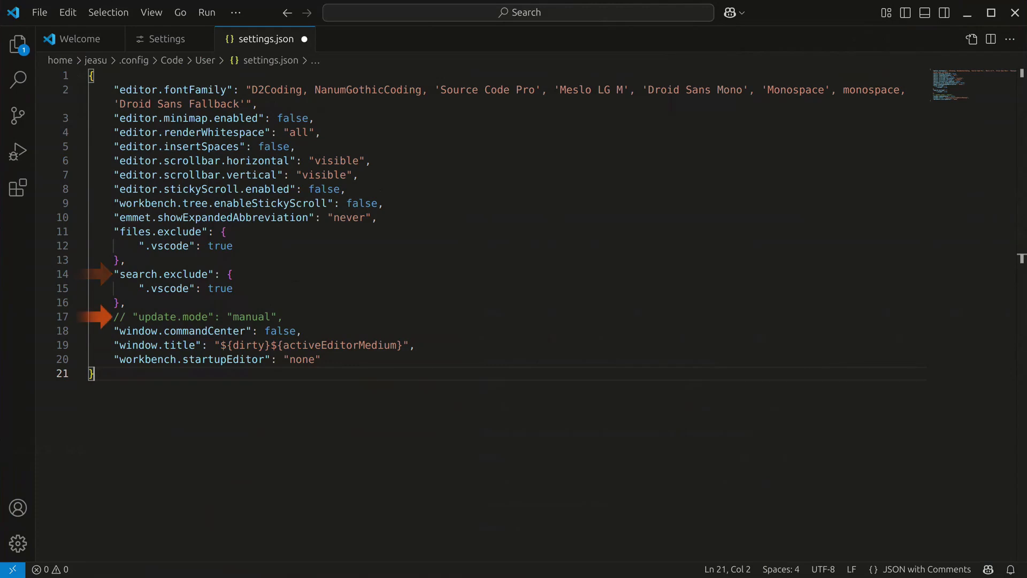
Step: Uncomment "update.mode": "manual" on line 17, check the Manage menu, and save settings.json
{"action": "key", "text": "Home"}
{"action": "key", "text": "Up"}
{"action": "key", "text": "Up"}
{"action": "key", "text": "Up"}
{"action": "key", "text": "Up"}
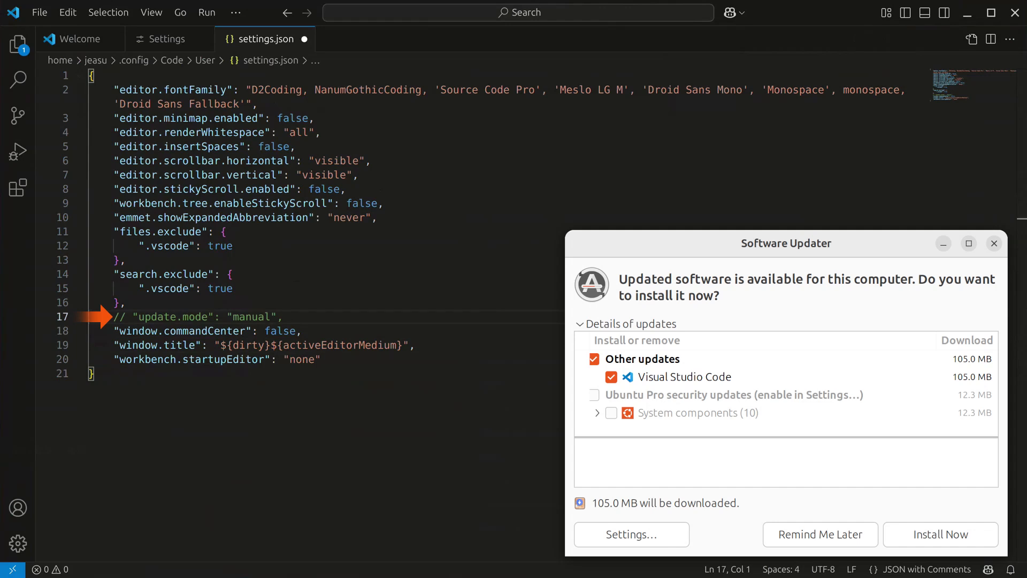
{"action": "key", "text": "Home"}
{"action": "key", "text": "ctrl+slash"}
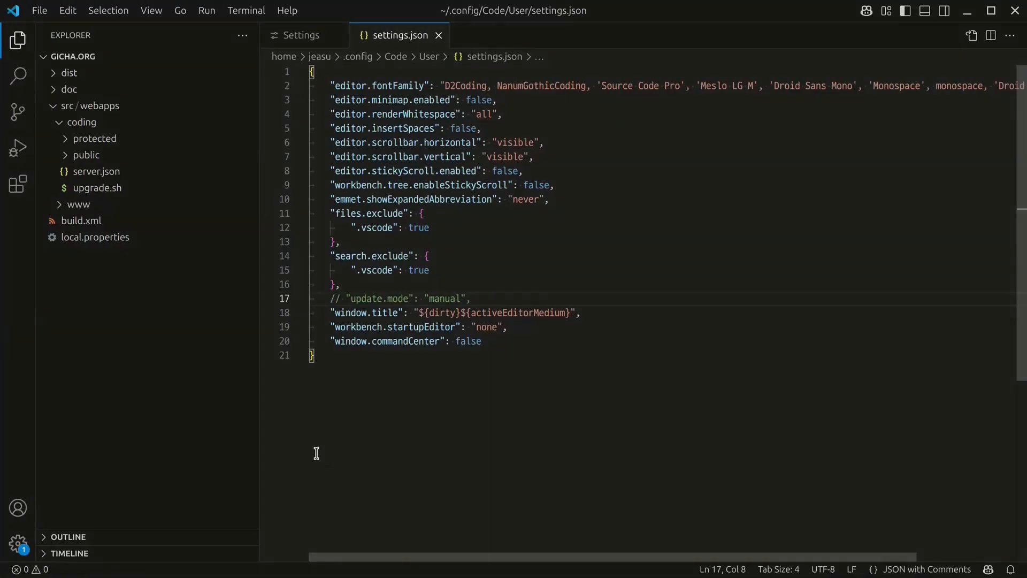
{"action": "left_click", "coordinate": [18, 544]}
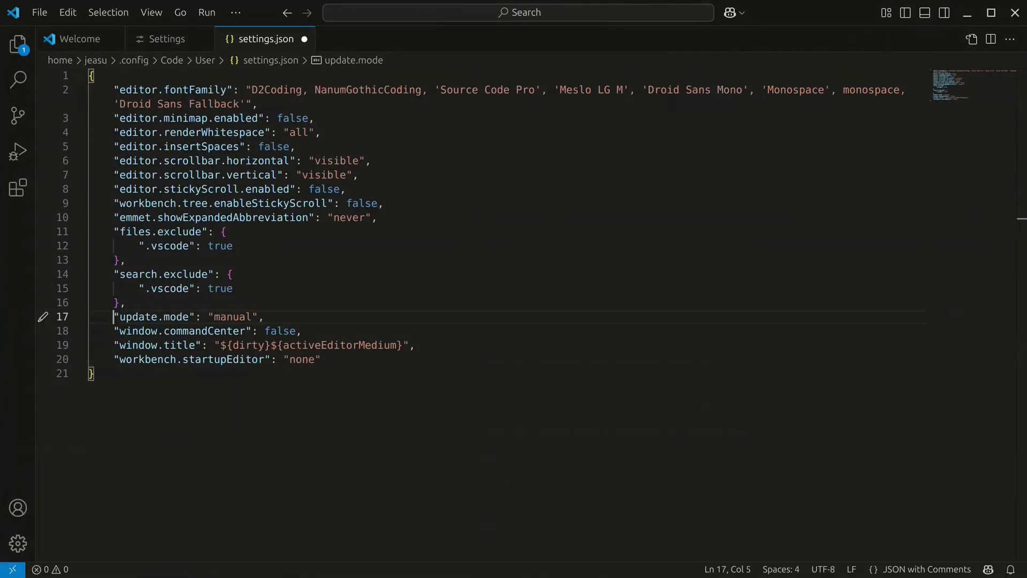
{"action": "key", "text": "ctrl+s"}
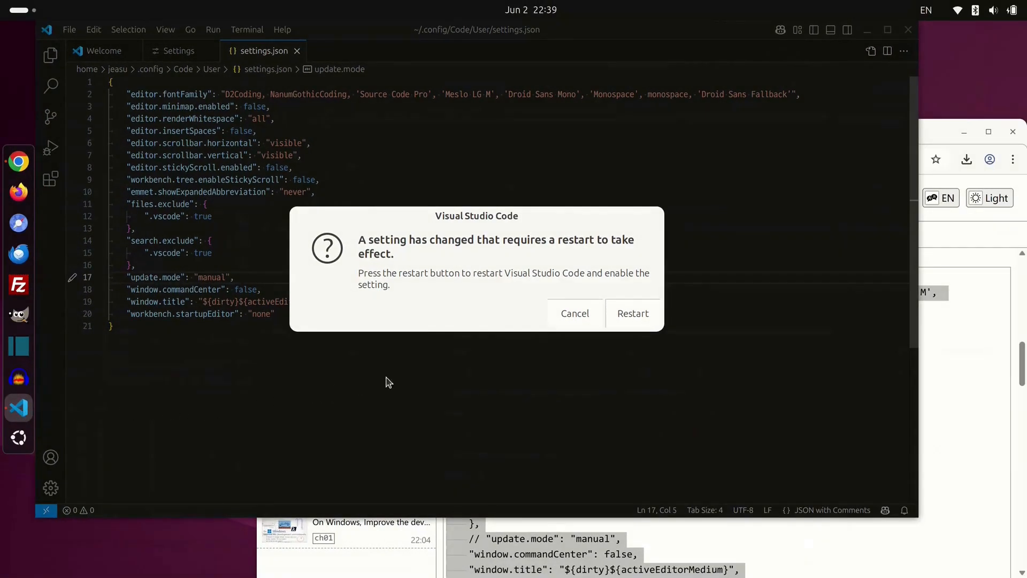
Step: Restart VS Code so the saved window.title and update.mode settings take effect
{"action": "left_click", "coordinate": [631, 314]}
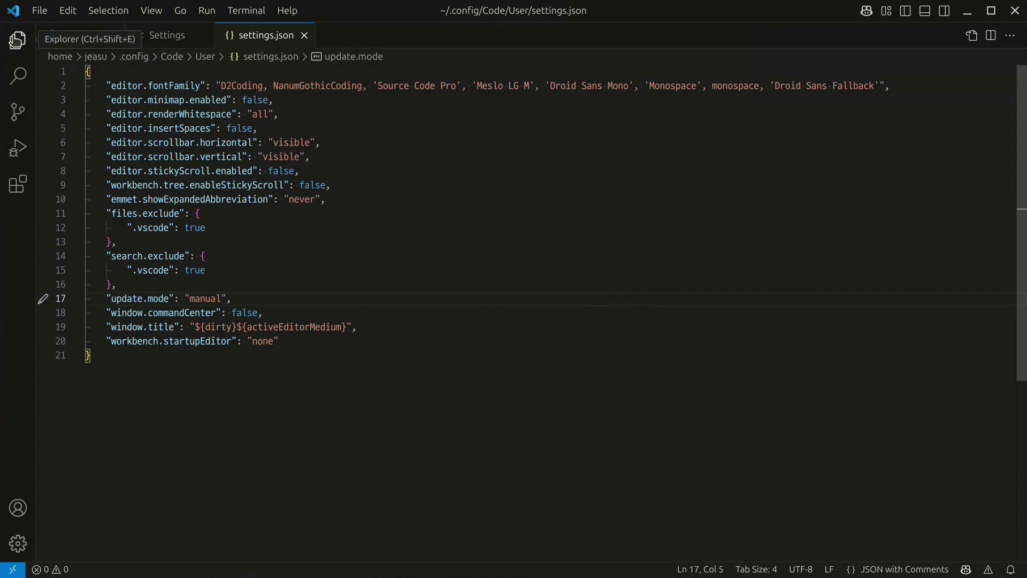
Step: Show the Explorer and open dev/workspace/projects/gicha.org as the workspace folder
{"action": "left_click", "coordinate": [18, 40]}
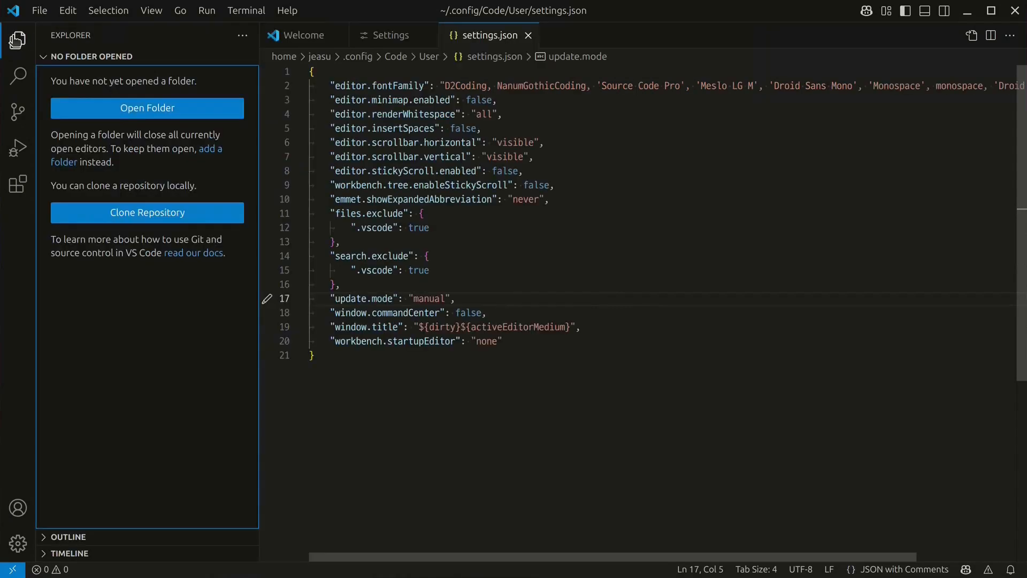
{"action": "left_click", "coordinate": [195, 108]}
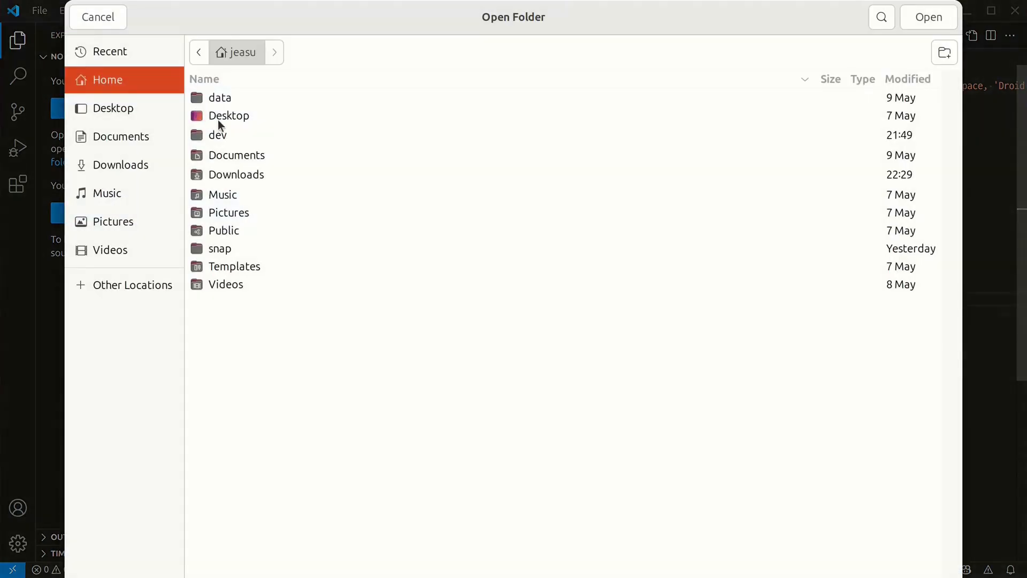
{"action": "double_click", "coordinate": [247, 135]}
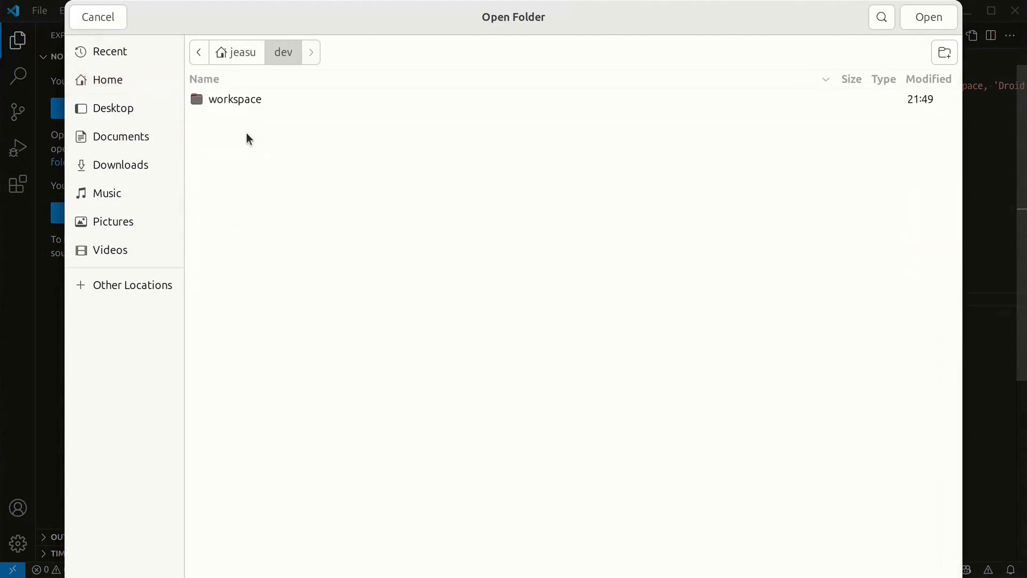
{"action": "double_click", "coordinate": [289, 99]}
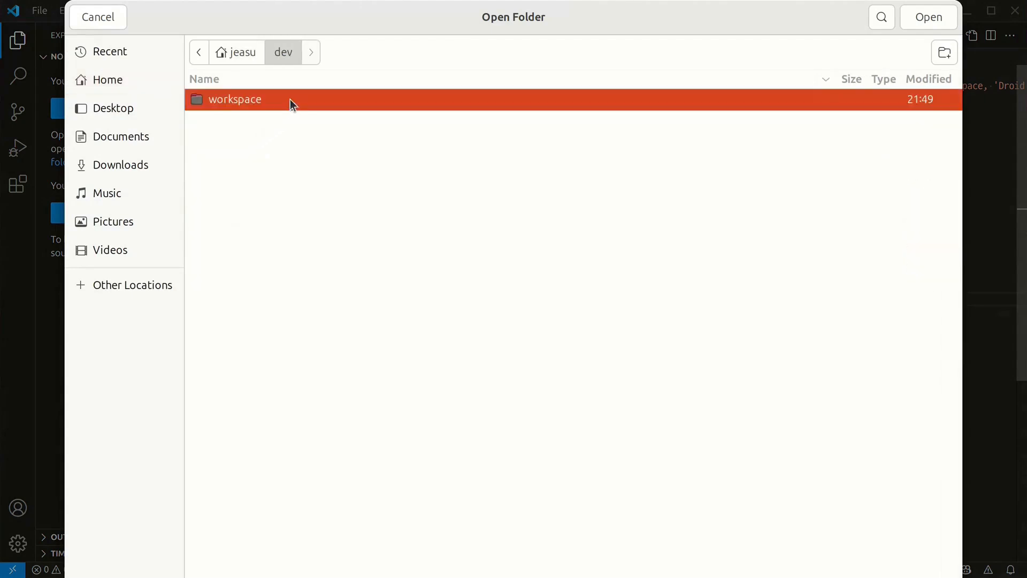
{"action": "left_click", "coordinate": [290, 99]}
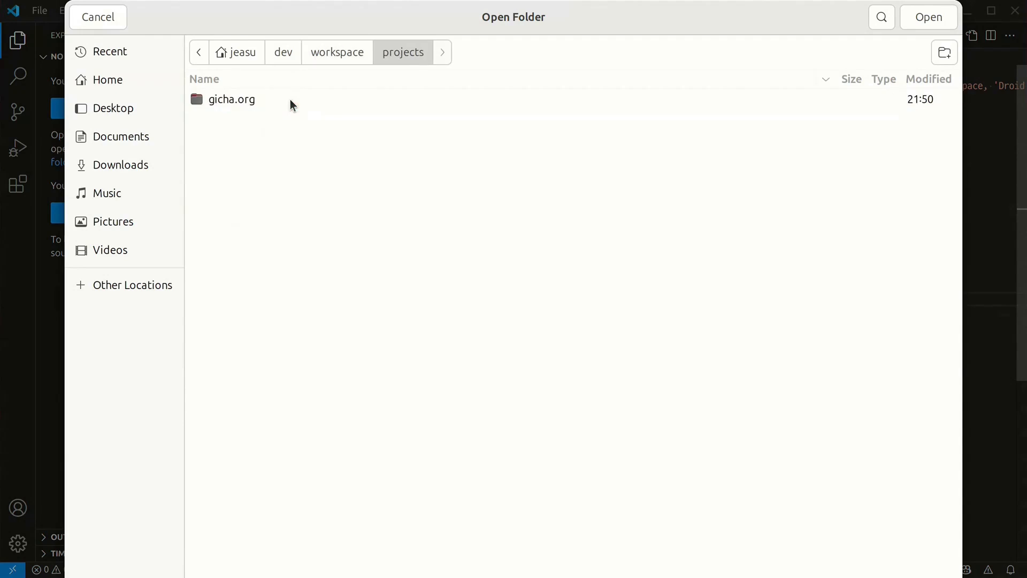
{"action": "double_click", "coordinate": [291, 100]}
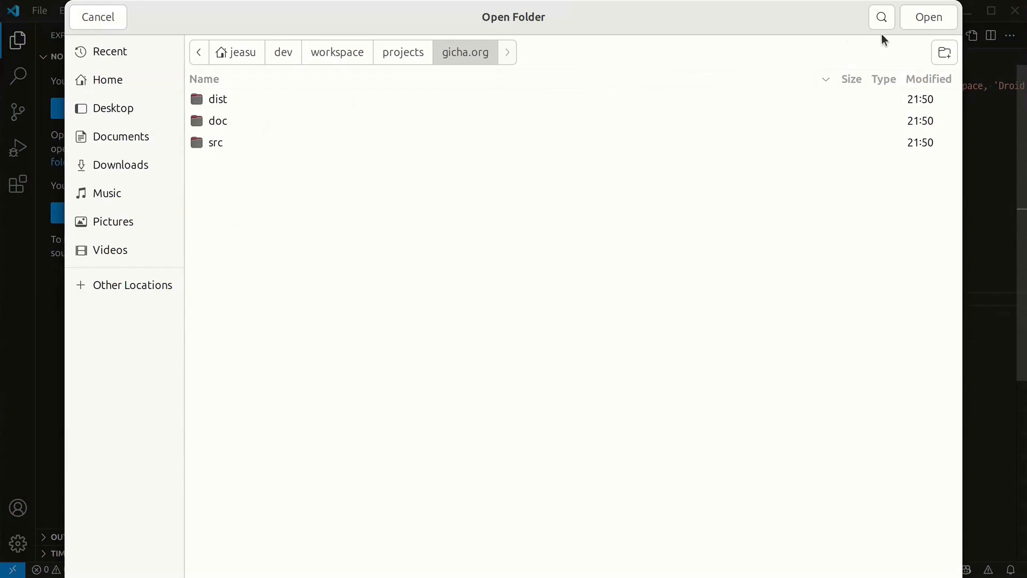
{"action": "left_click", "coordinate": [944, 20]}
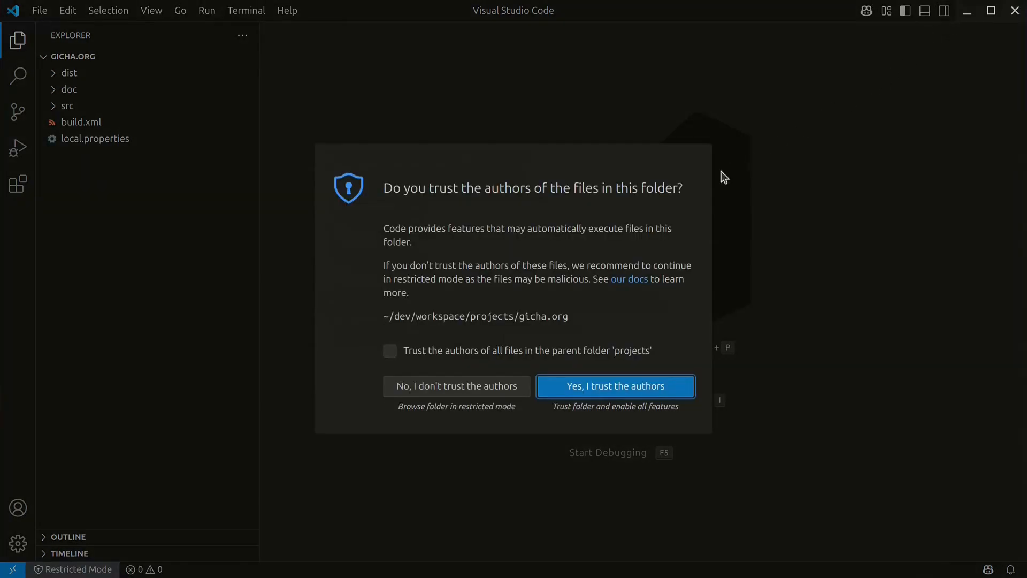
Step: Trust gicha.org and every folder in its parent 'projects' folder, ending Restricted Mode
{"action": "left_click", "coordinate": [391, 352]}
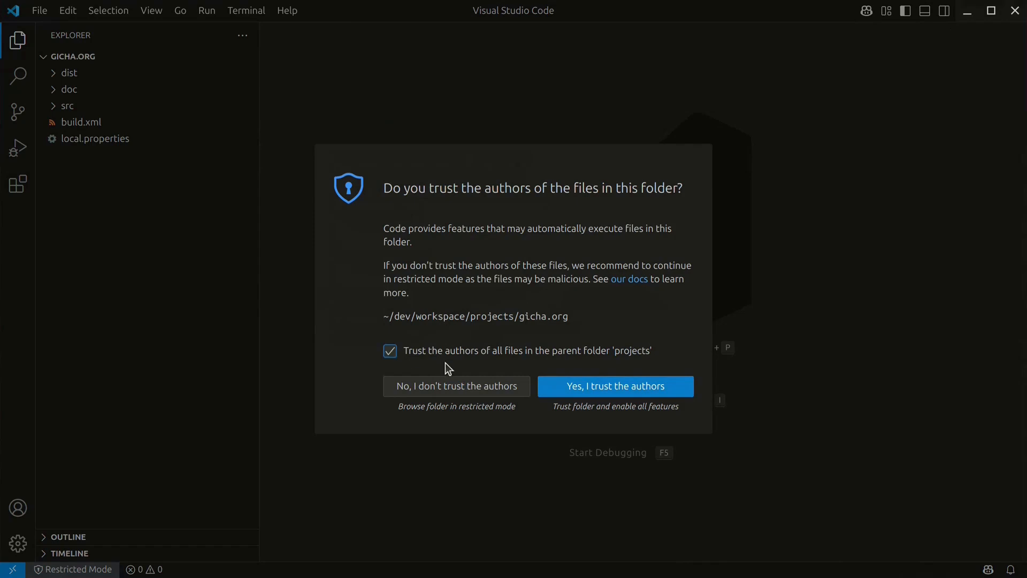
{"action": "left_click", "coordinate": [683, 389]}
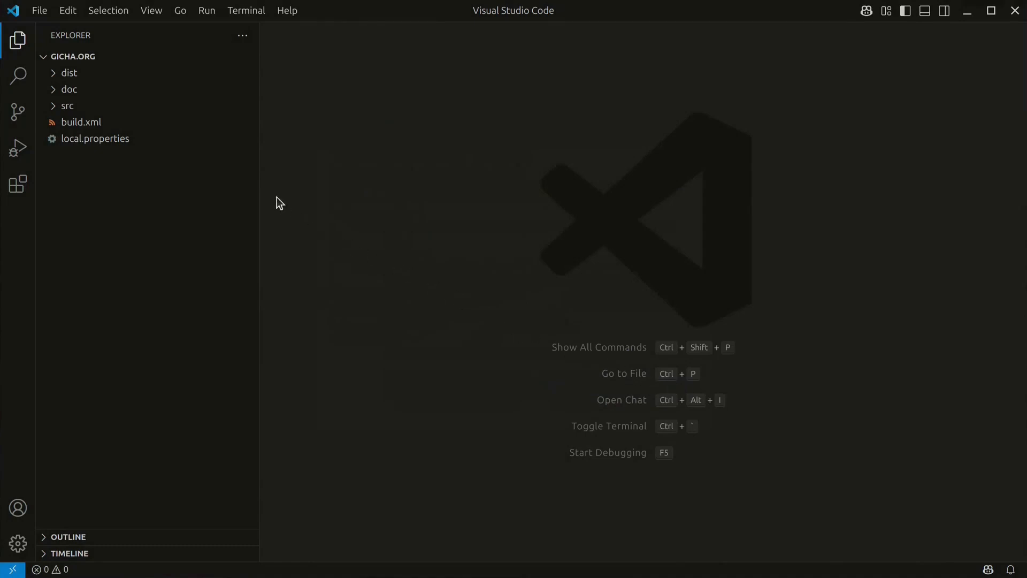
Step: Expand src/webapps and coding in the Explorer and open server.json
{"action": "left_click", "coordinate": [99, 110]}
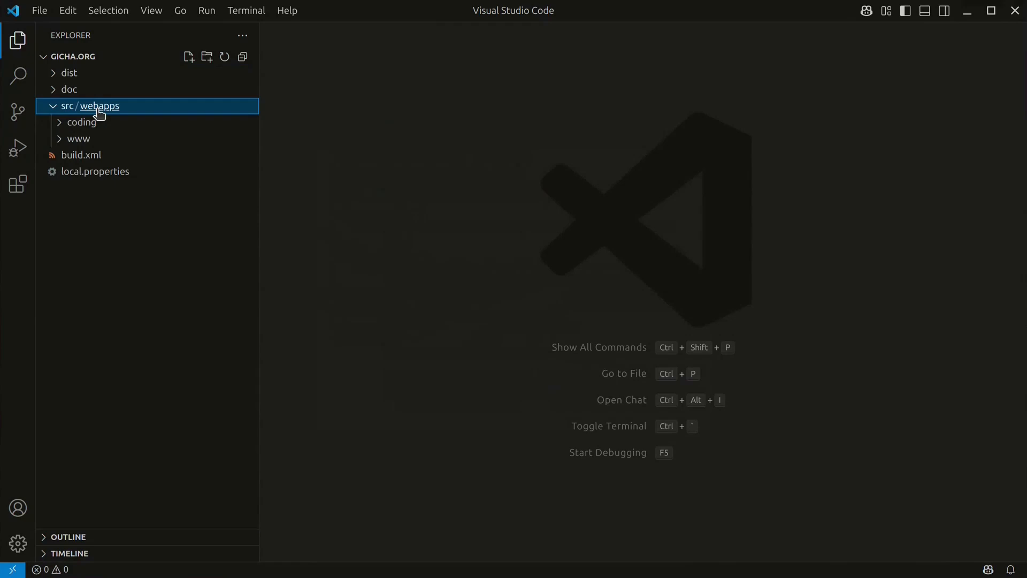
{"action": "left_click", "coordinate": [54, 125]}
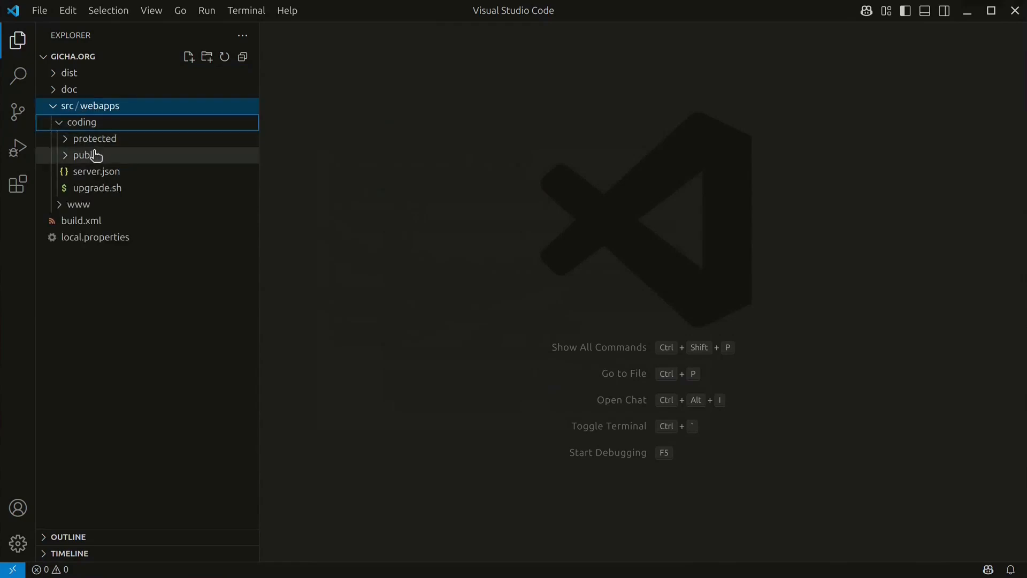
{"action": "left_click", "coordinate": [96, 171]}
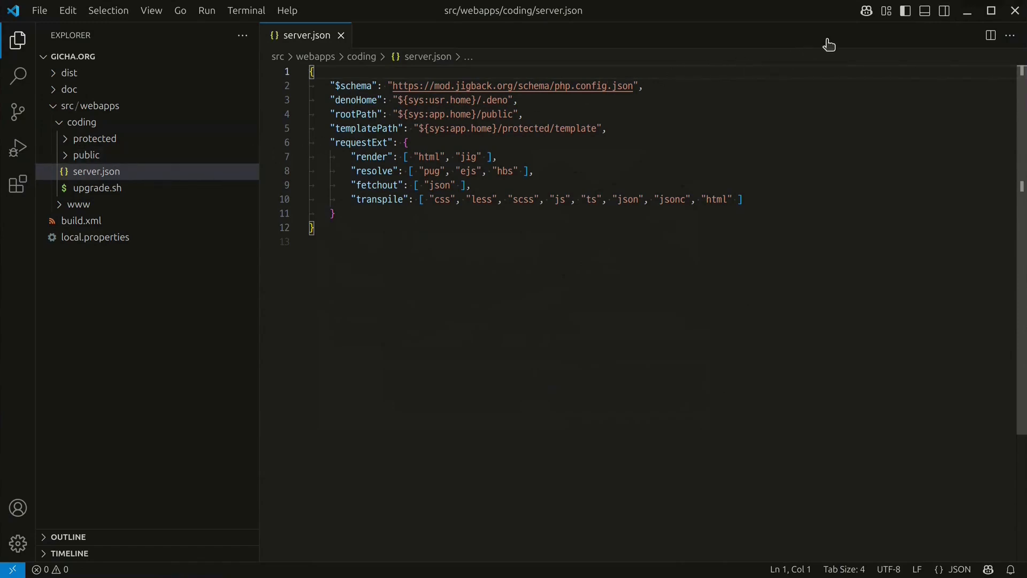
Step: Enable the Command Center in the title bar, then open and dismiss its search list
{"action": "right_click", "coordinate": [913, 13]}
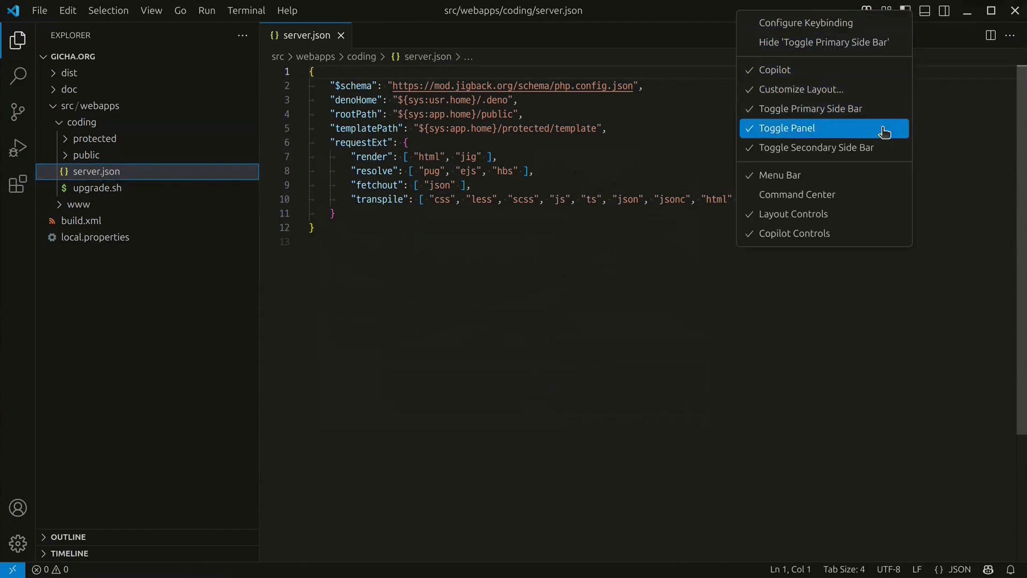
{"action": "left_click", "coordinate": [856, 197]}
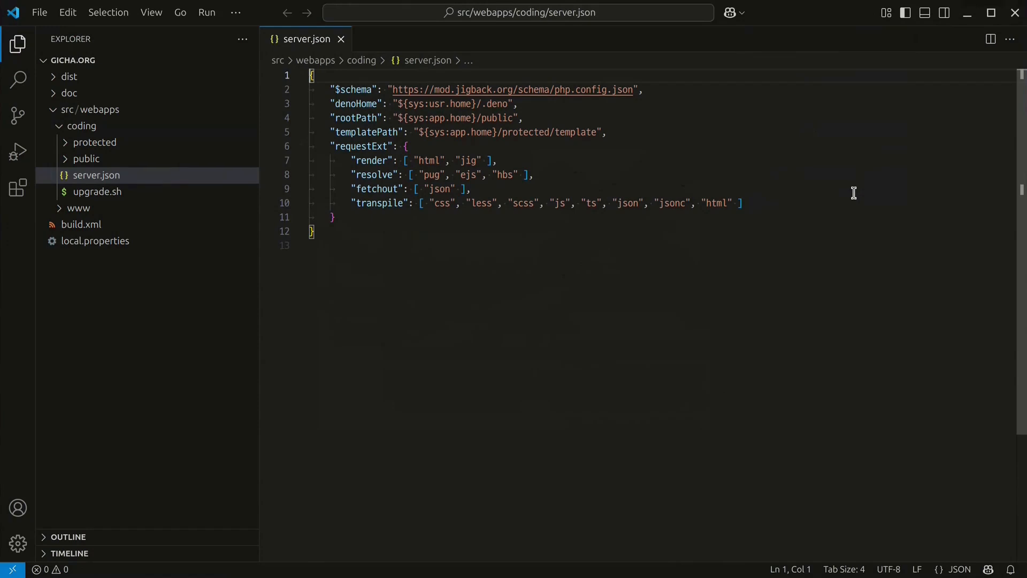
{"action": "left_click", "coordinate": [665, 11]}
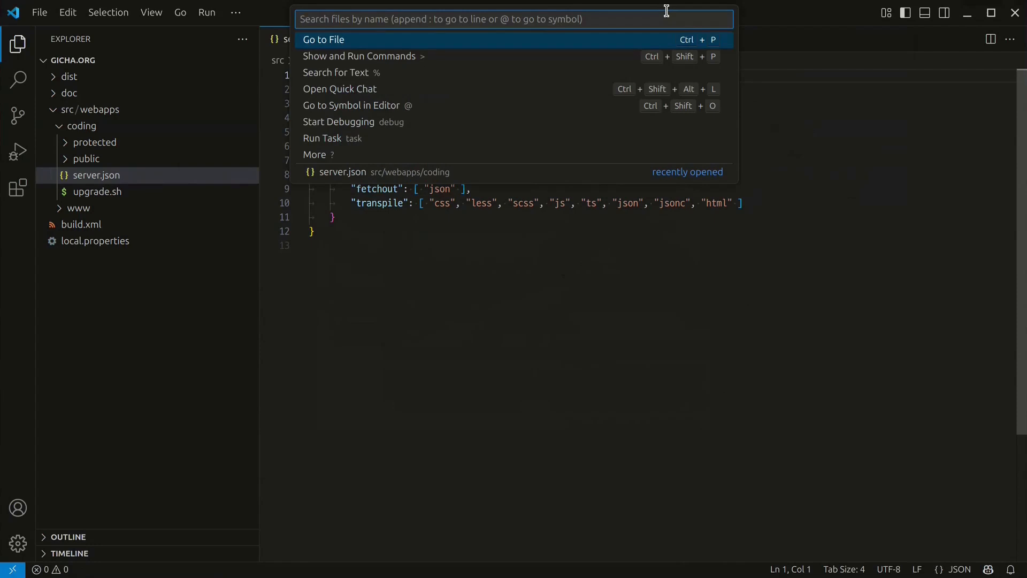
{"action": "key", "text": "Escape"}
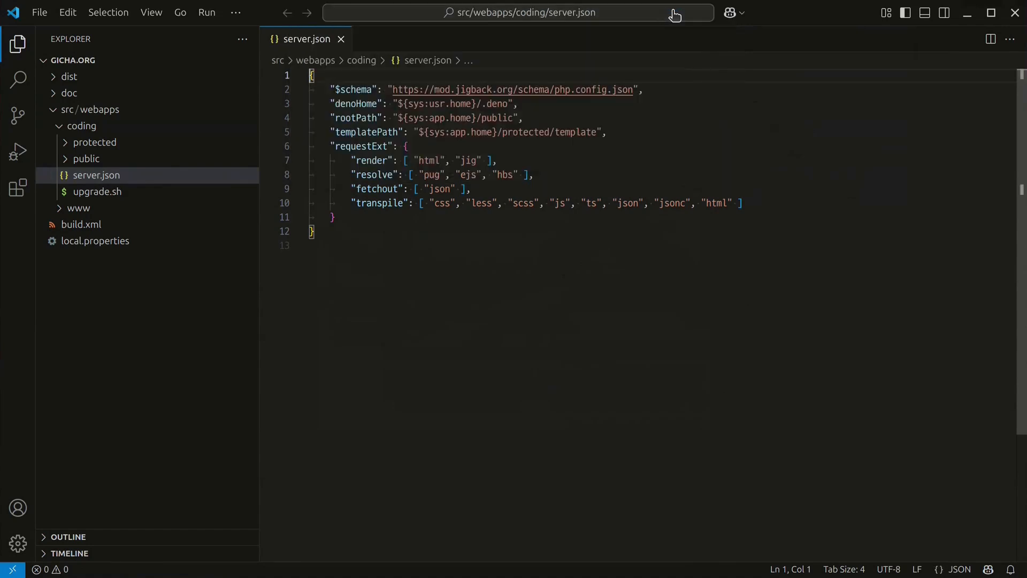
Step: Turn the Command Center off again and bring up the Ctrl+P quick file search
{"action": "right_click", "coordinate": [928, 14]}
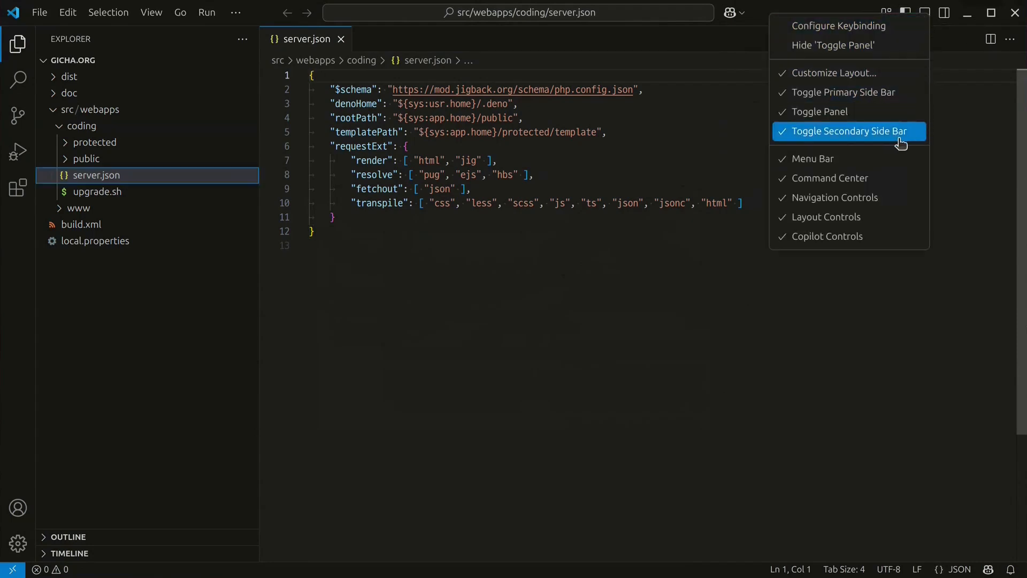
{"action": "left_click", "coordinate": [885, 179]}
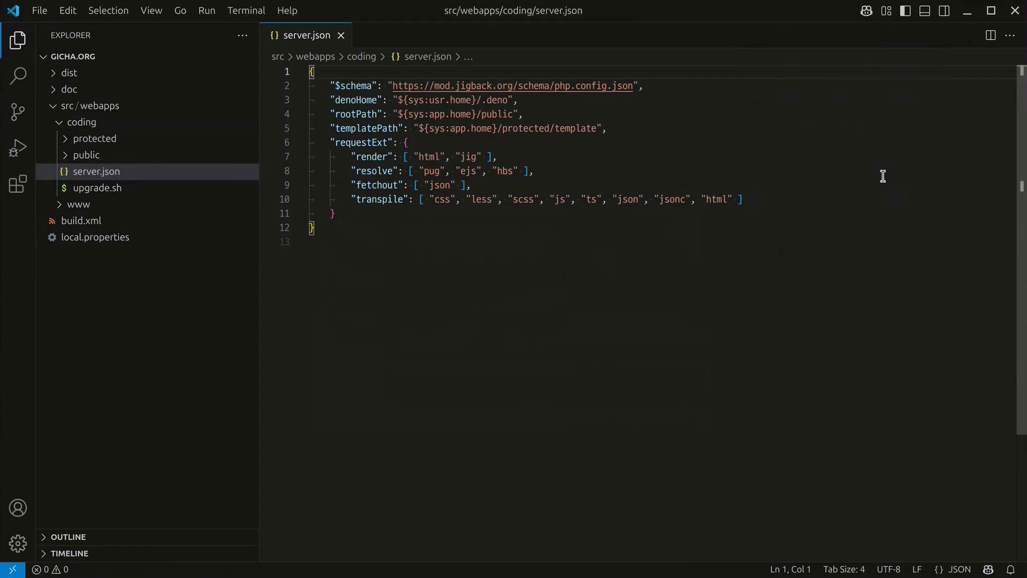
{"action": "key", "text": "ctrl+p"}
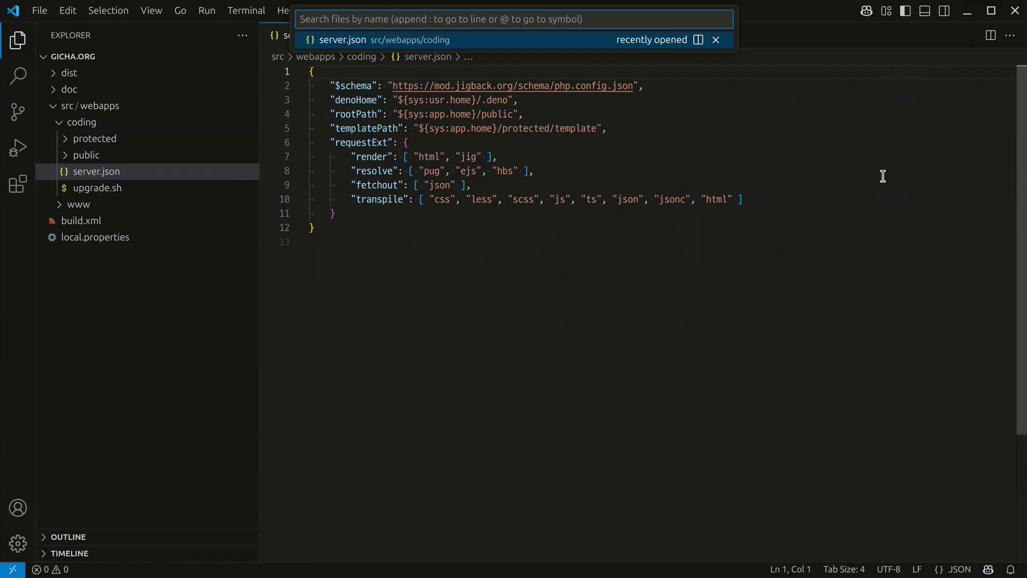
Step: Close the file search and open keybindings.json from the Ctrl+K Ctrl+S Keyboard Shortcuts editor
{"action": "key", "text": "Escape"}
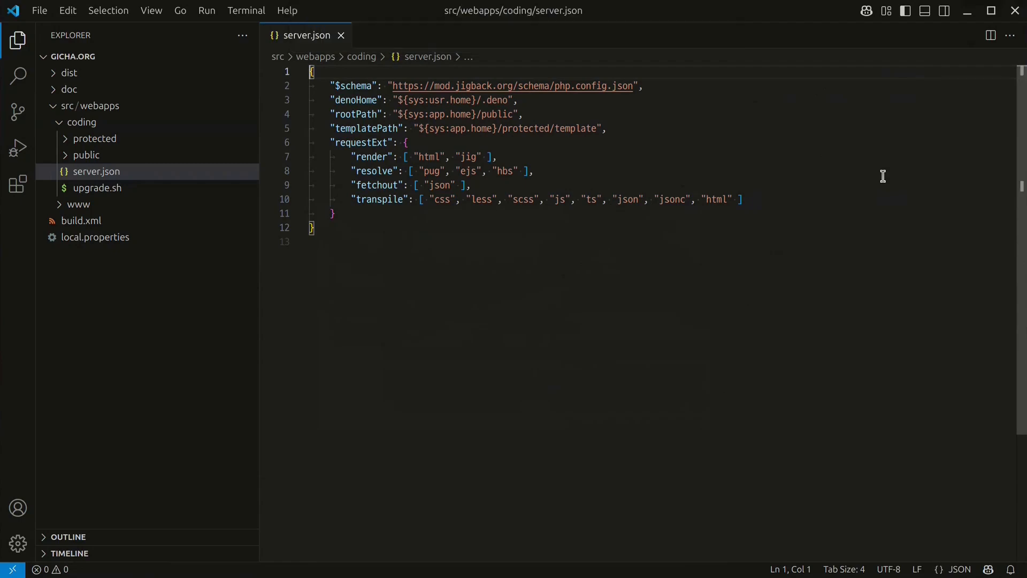
{"action": "key", "text": "ctrl+k"}
{"action": "key", "text": "ctrl+s"}
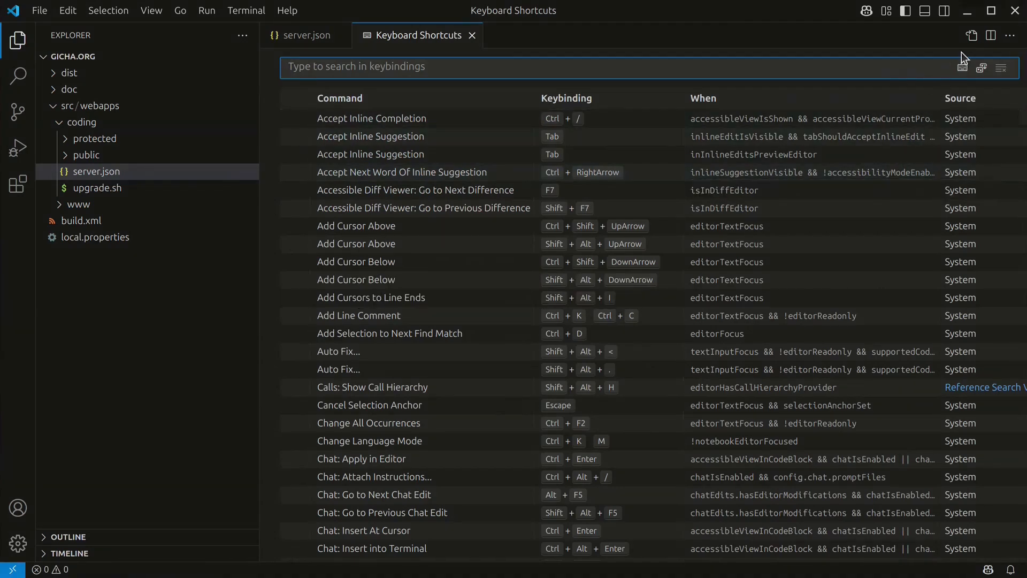
{"action": "left_click", "coordinate": [971, 38]}
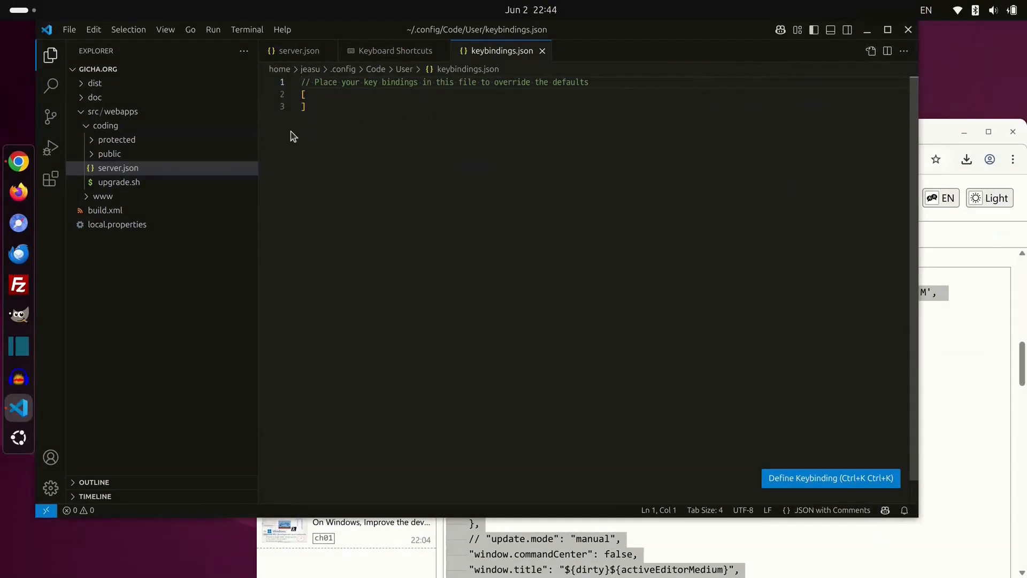
Step: Copy the recommended keybindings JSON array from the Coding Gicha page in Chrome, then return to VS Code
{"action": "left_click", "coordinate": [19, 161]}
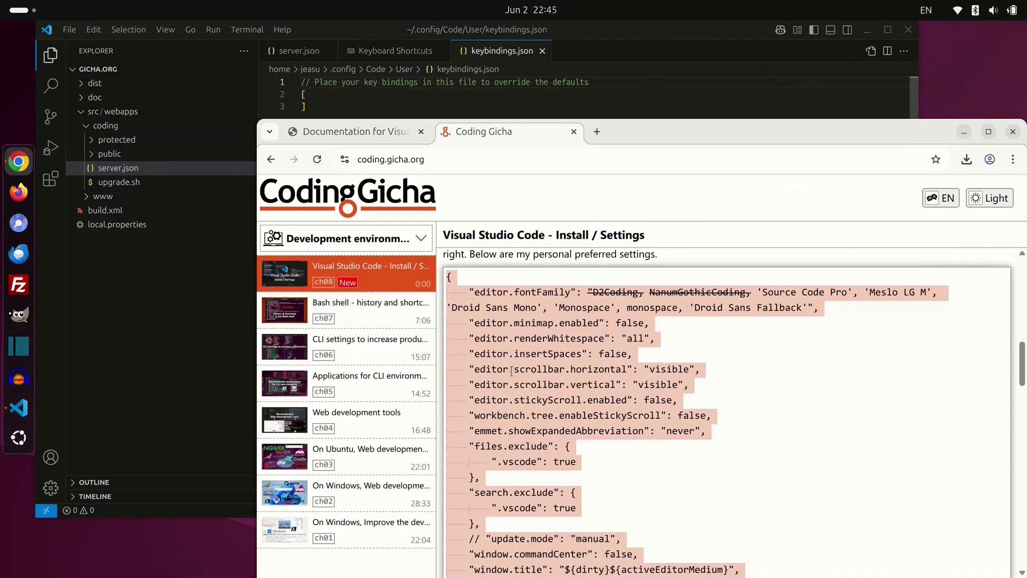
{"action": "scroll", "coordinate": [512, 370], "scroll_direction": "down", "scroll_amount": 6}
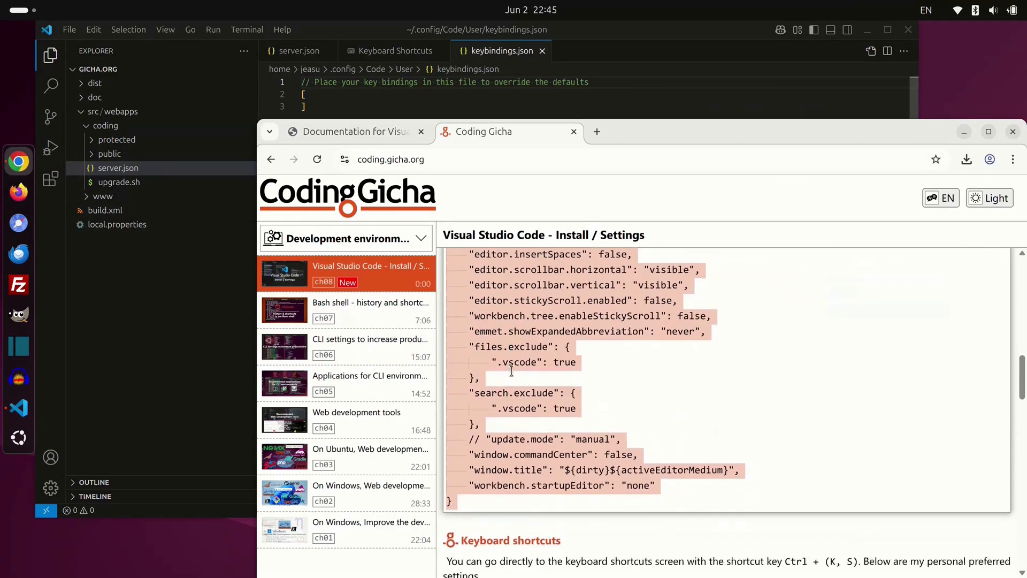
{"action": "scroll", "coordinate": [512, 370], "scroll_direction": "down", "scroll_amount": 3}
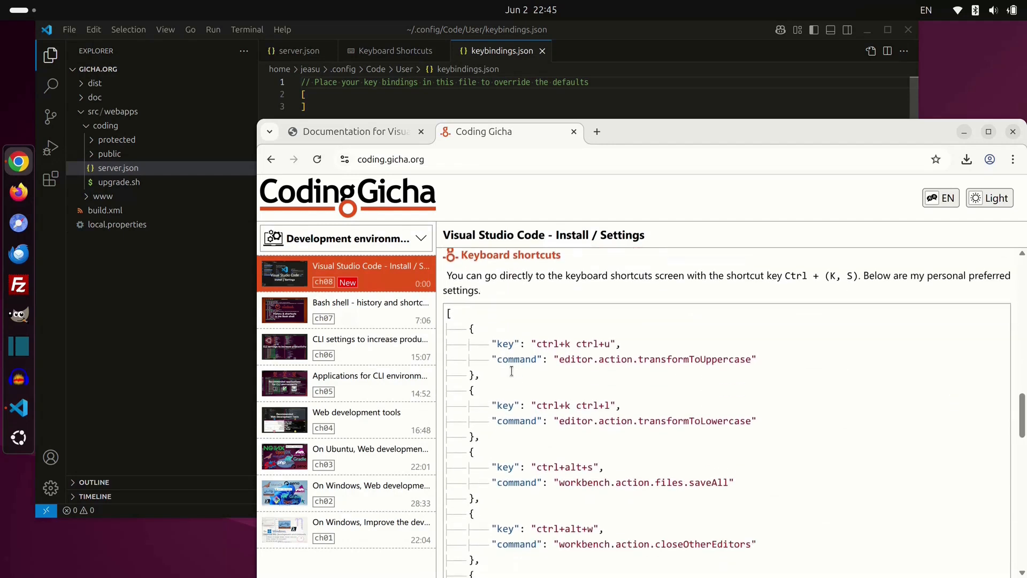
{"action": "left_click", "coordinate": [511, 370]}
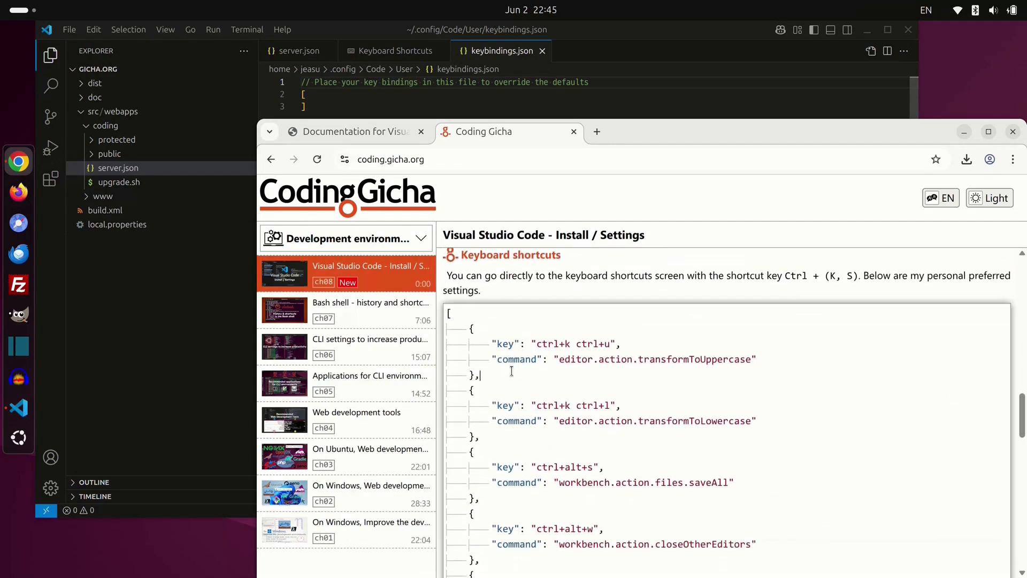
{"action": "key", "text": "ctrl+a"}
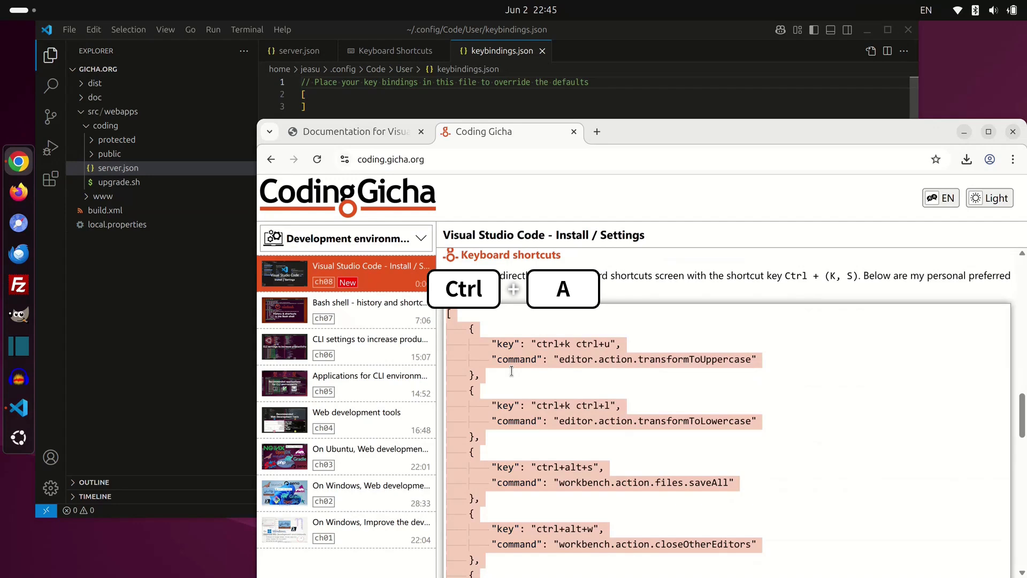
{"action": "key", "text": "ctrl+c"}
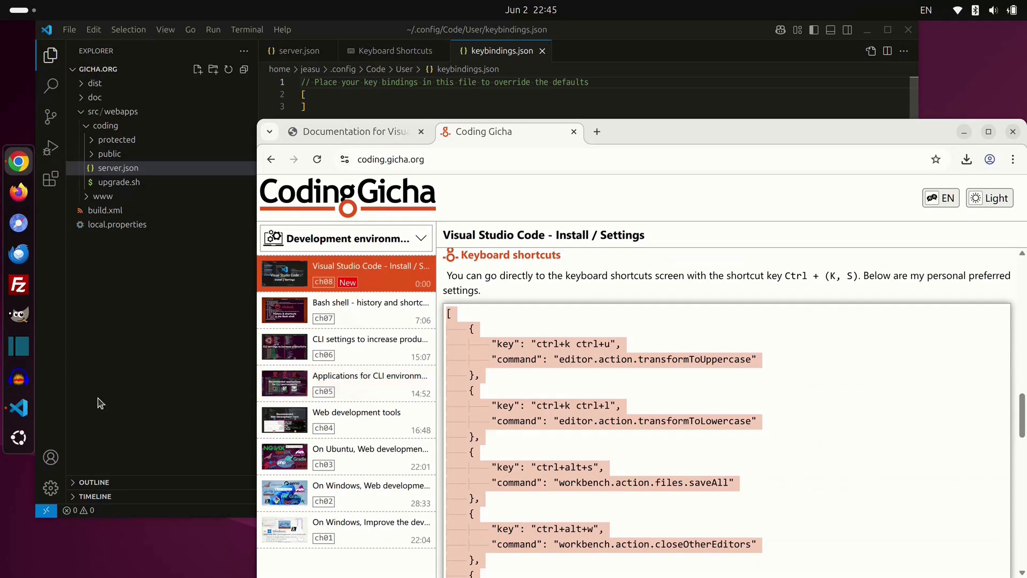
{"action": "left_click", "coordinate": [19, 408]}
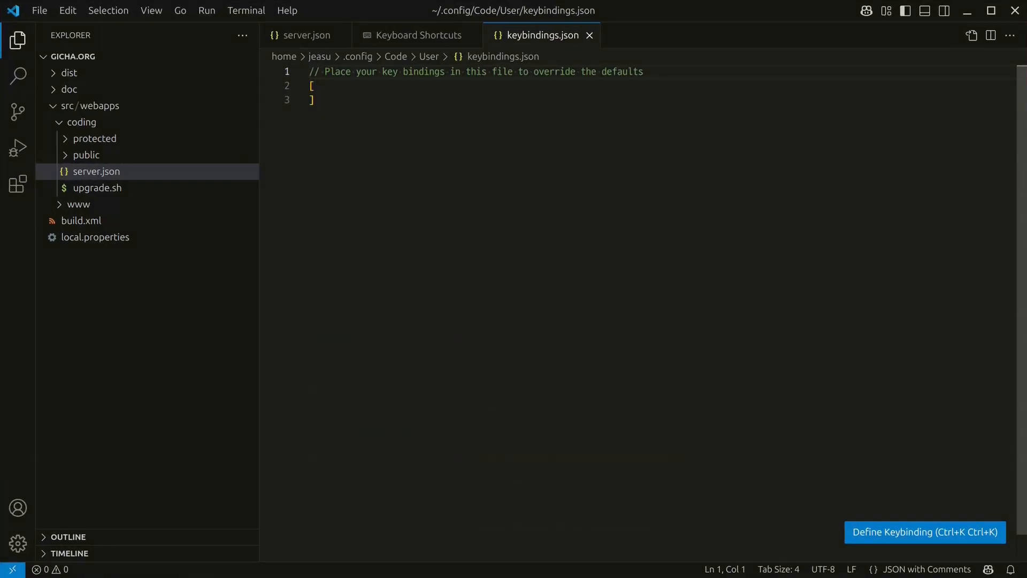
Step: Paste the copied shortcuts over keybindings.json's contents, save, and jump back to the top
{"action": "key", "text": "ctrl+a"}
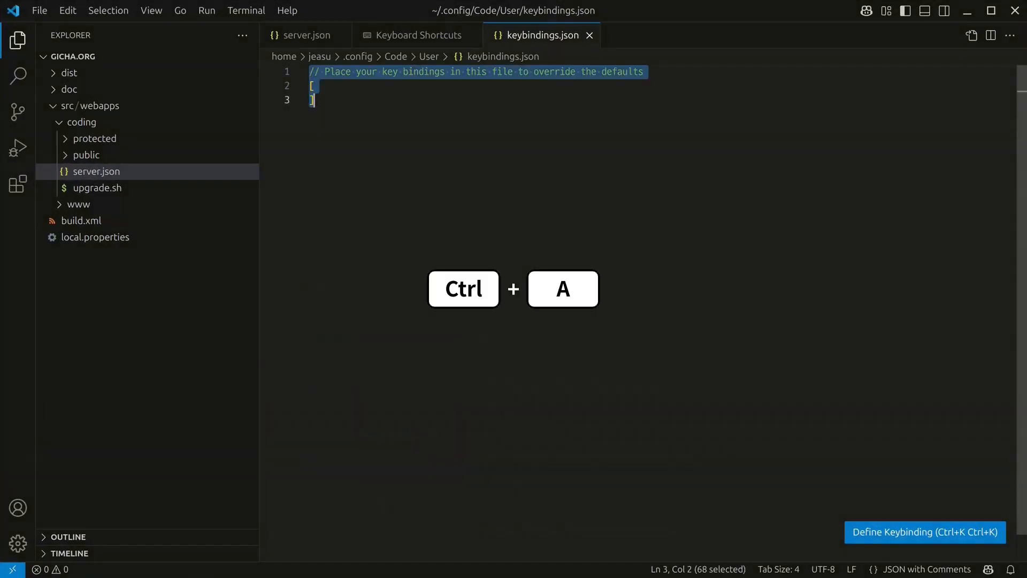
{"action": "key", "text": "ctrl+v"}
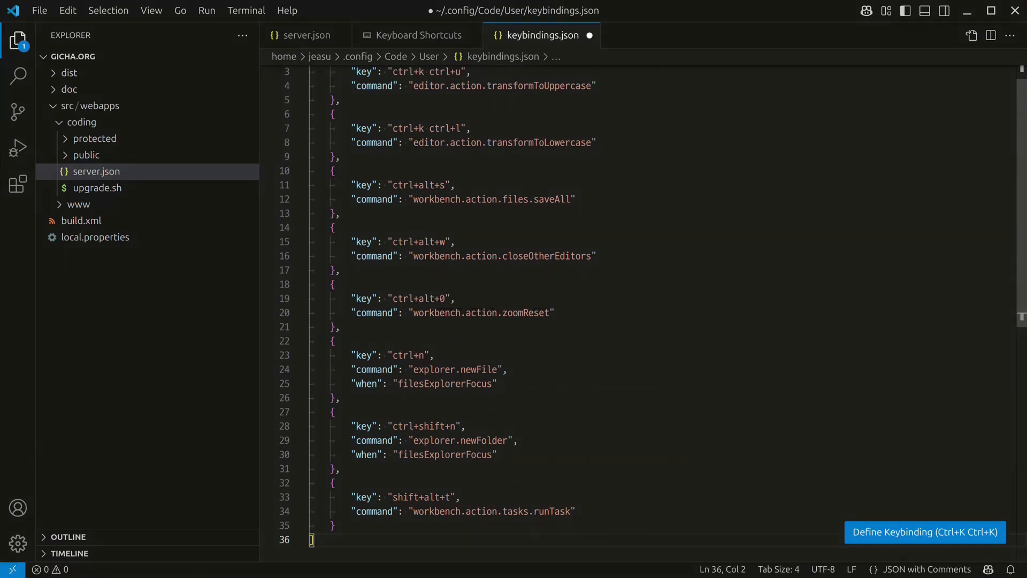
{"action": "key", "text": "ctrl+s"}
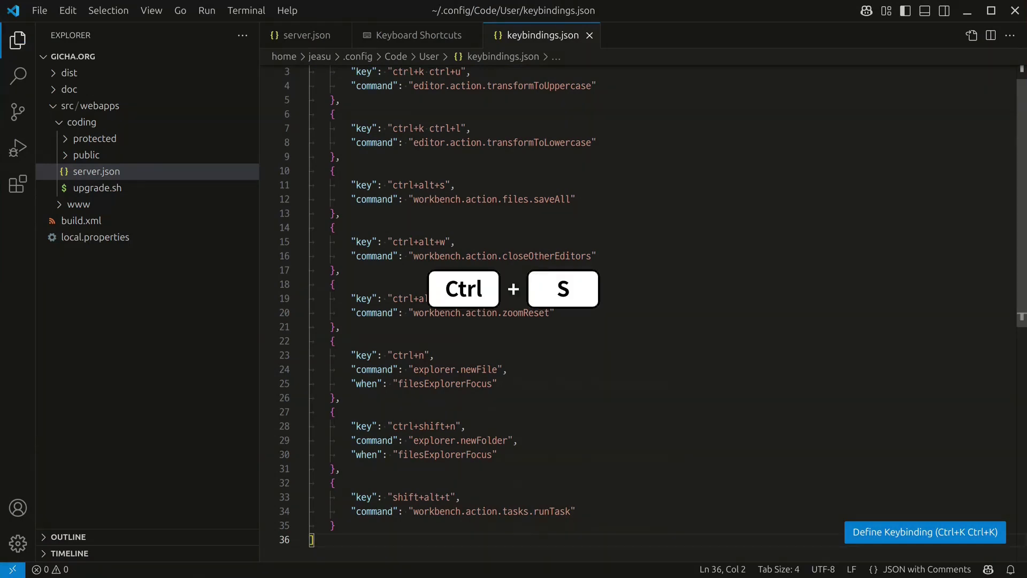
{"action": "key", "text": "ctrl+Home"}
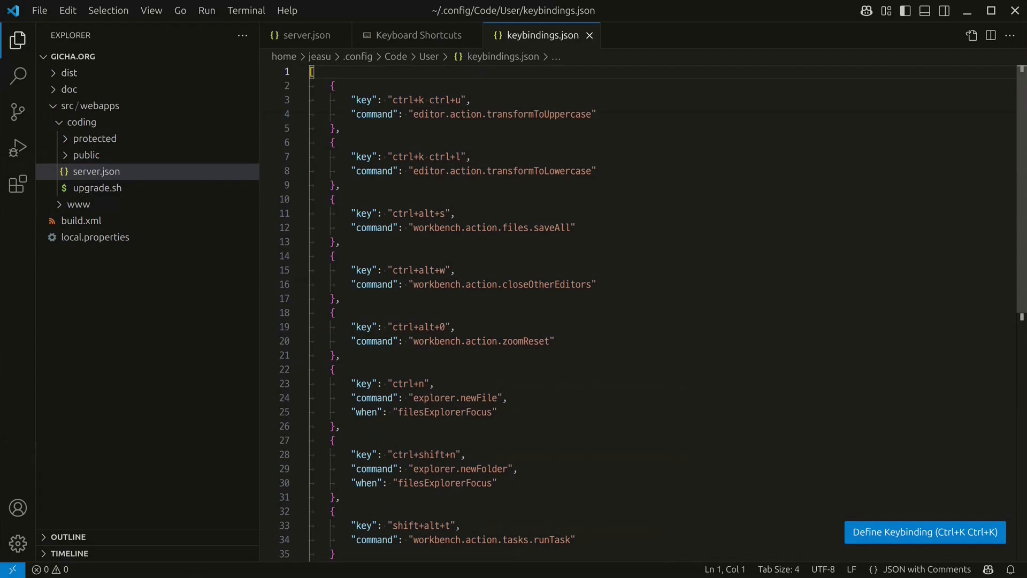
Step: Test Ctrl+N for Untitled-1, Shift+Ctrl+N and Alt+F4 for a second window, and Ctrl+0 for Explorer focus
{"action": "key", "text": "ctrl+n"}
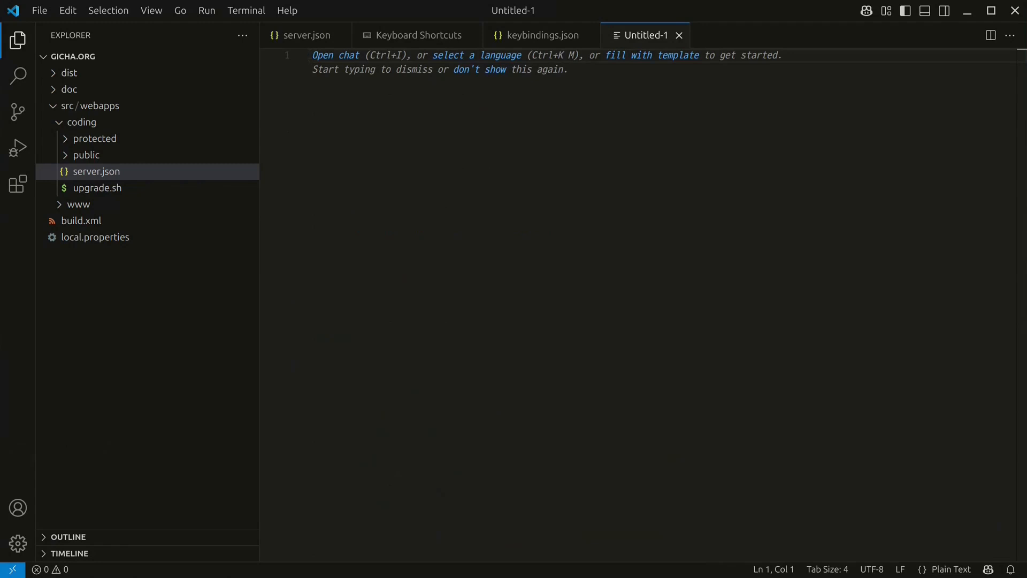
{"action": "key", "text": "ctrl+shift+n"}
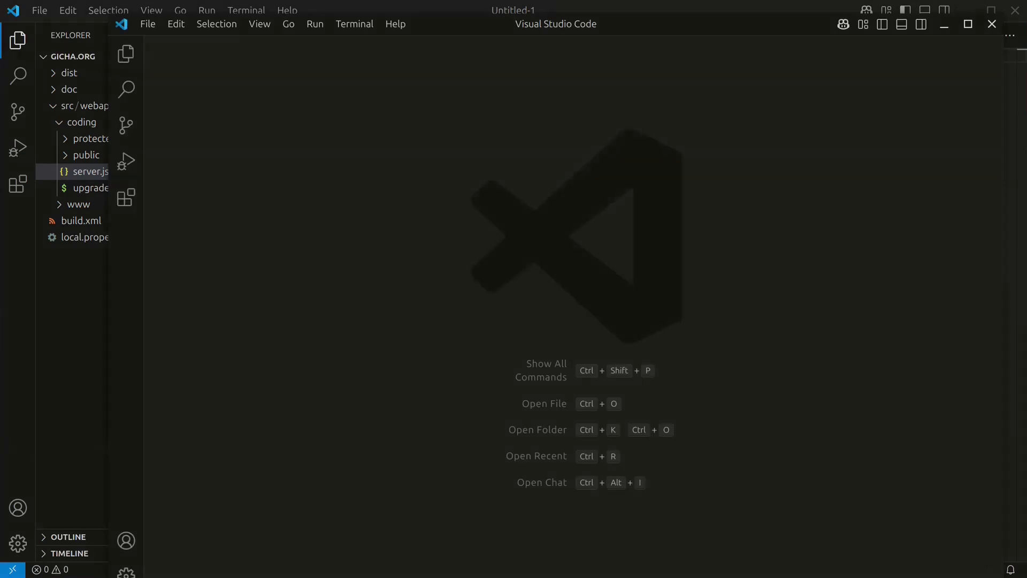
{"action": "key", "text": "alt+F4"}
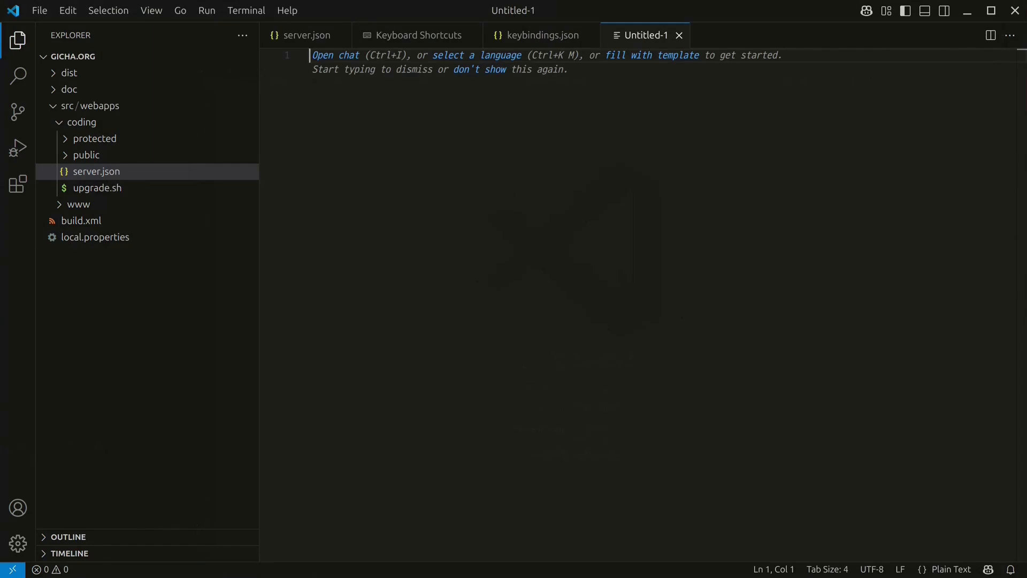
{"action": "key", "text": "ctrl+0"}
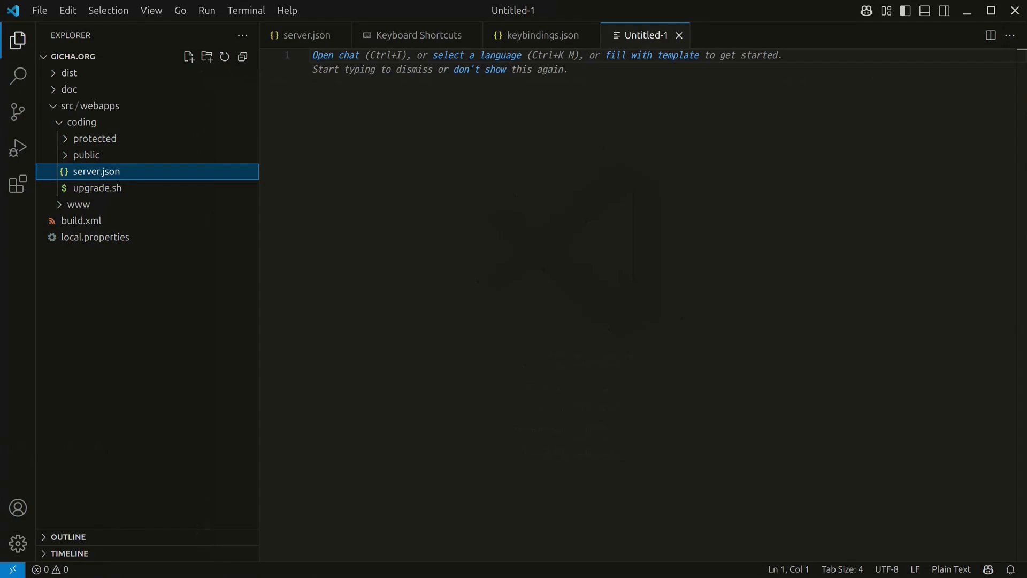
Step: Create a folder named folder01 under coding using the Ctrl+Shift+N shortcut
{"action": "key", "text": "ctrl+shift+n"}
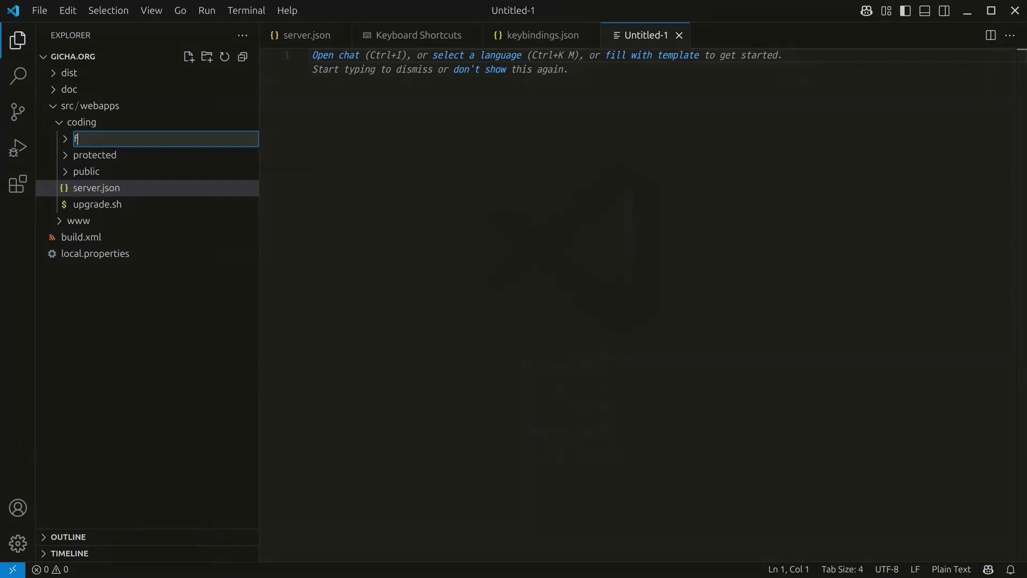
{"action": "type", "text": "folder01"}
{"action": "key", "text": "Return"}
Step: Create test01.txt inside folder01 with the Ctrl+N shortcut and open it in the editor
{"action": "key", "text": "ctrl+n"}
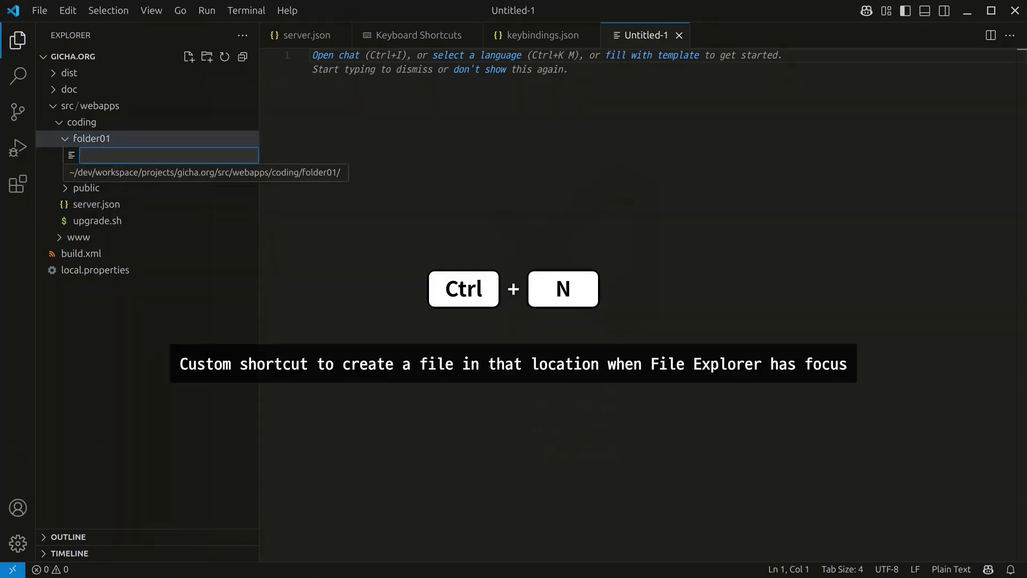
{"action": "type", "text": "test0"}
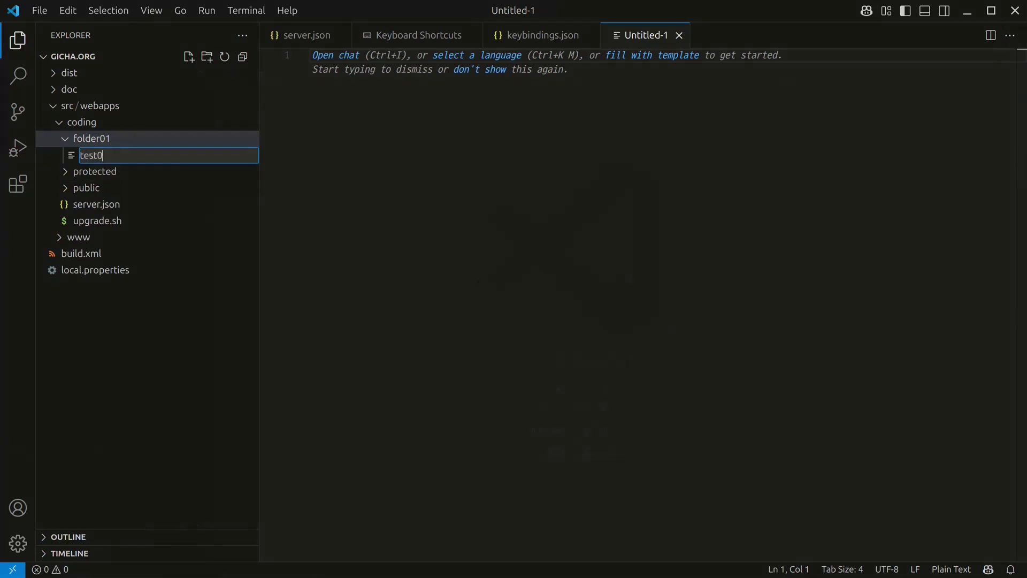
{"action": "type", "text": "1.txt"}
{"action": "key", "text": "Return"}
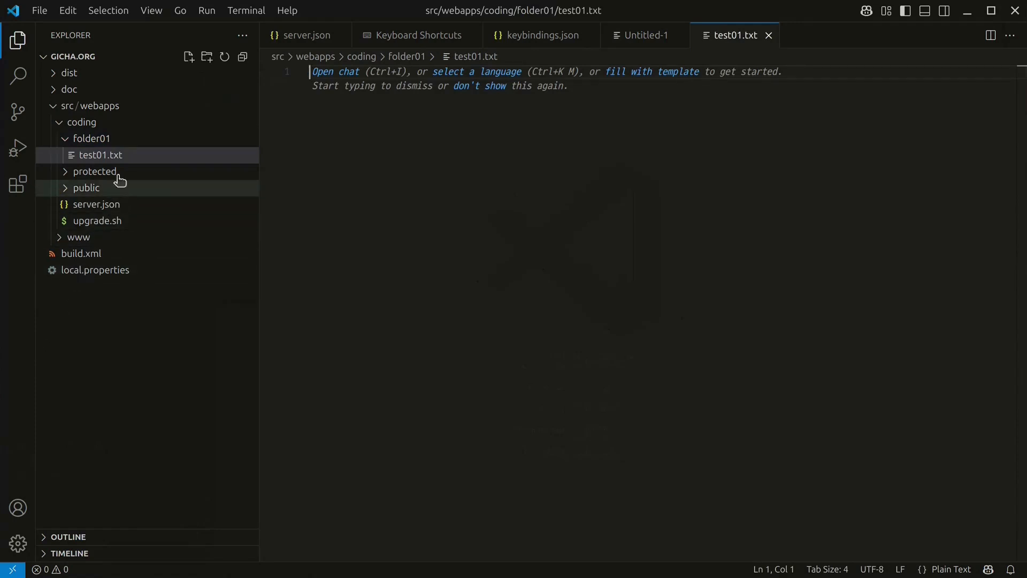
Step: Uncheck New File... and New Folder... in the Explorer header's context menu
{"action": "right_click", "coordinate": [184, 57]}
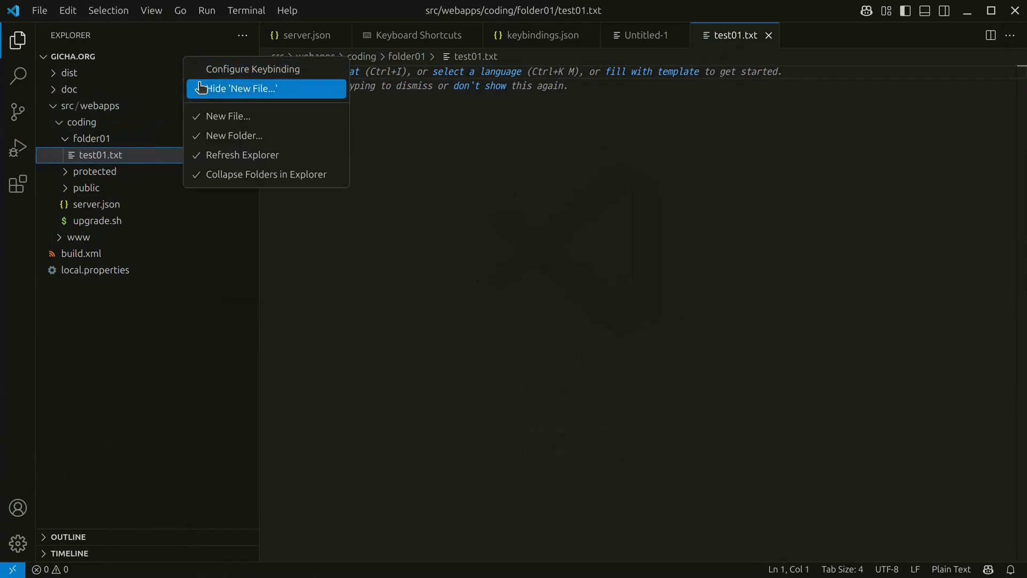
{"action": "left_click", "coordinate": [213, 117]}
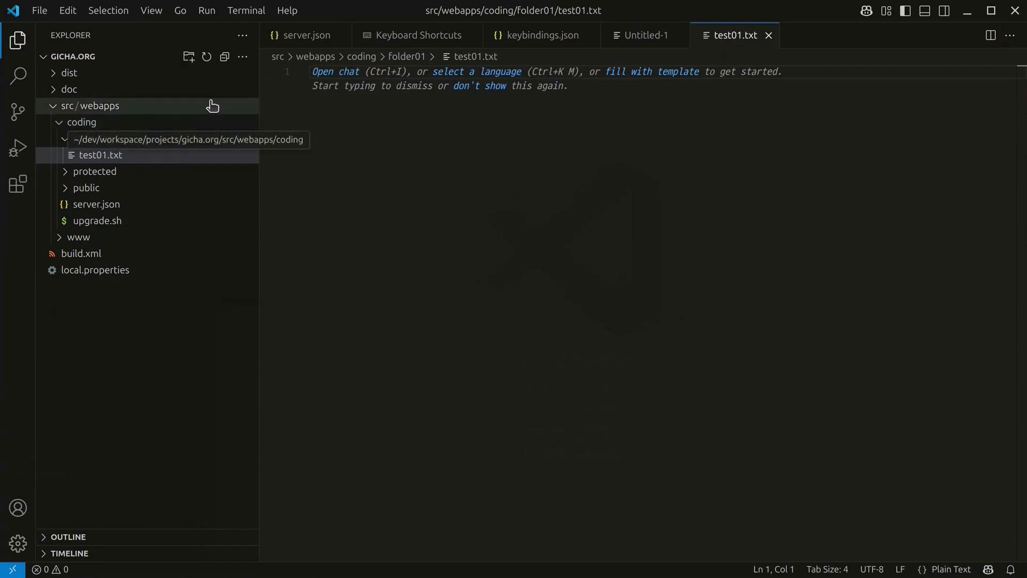
{"action": "right_click", "coordinate": [202, 60]}
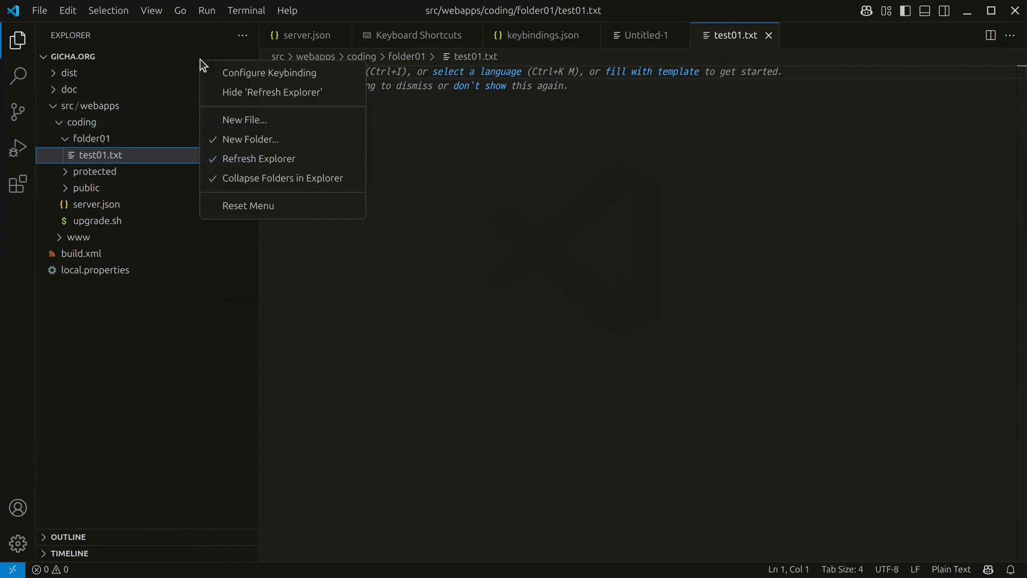
{"action": "left_click", "coordinate": [208, 140]}
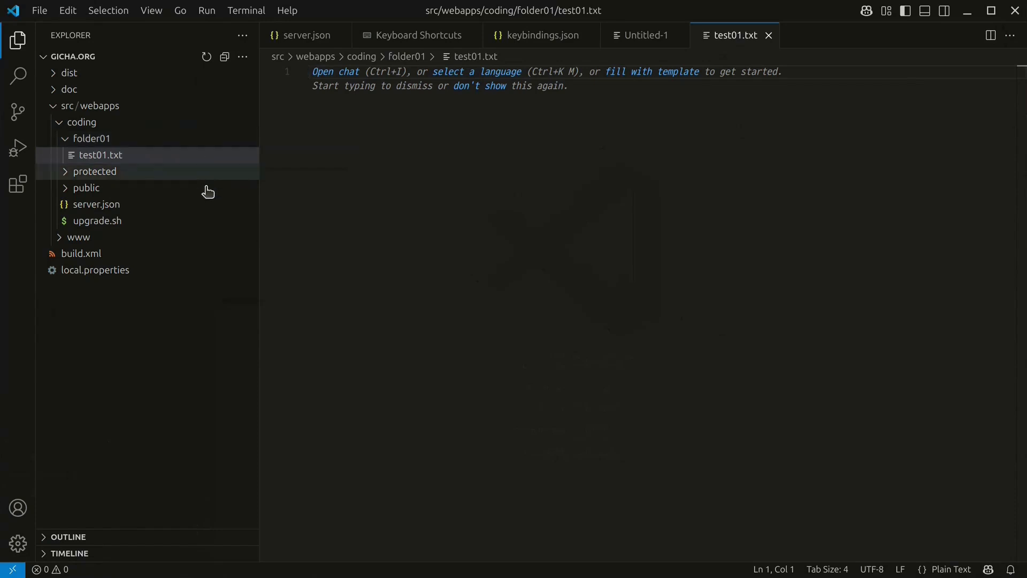
Step: Uncheck Remote Host in the status bar's context menu to hide it
{"action": "right_click", "coordinate": [93, 570]}
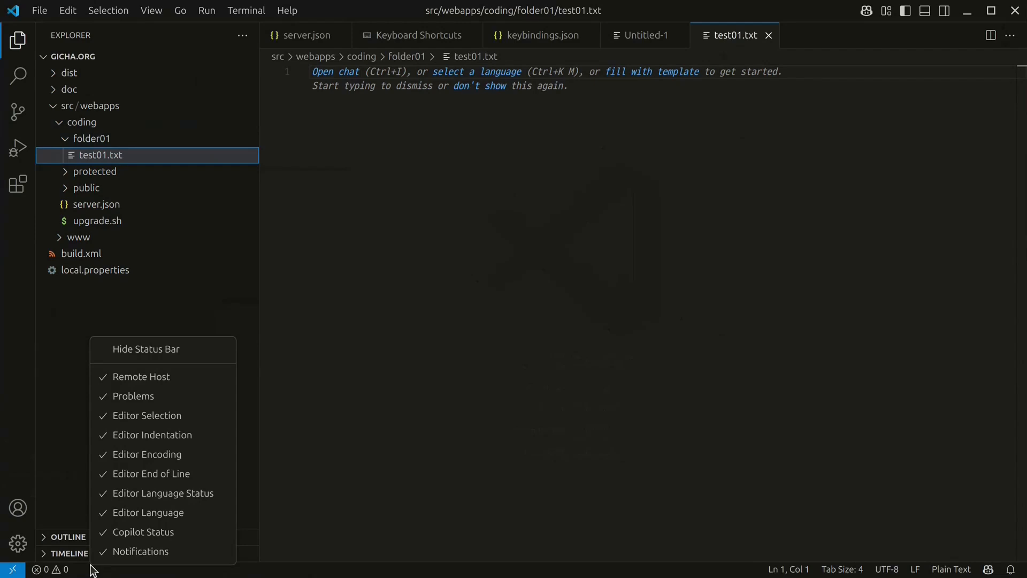
{"action": "left_click", "coordinate": [168, 384]}
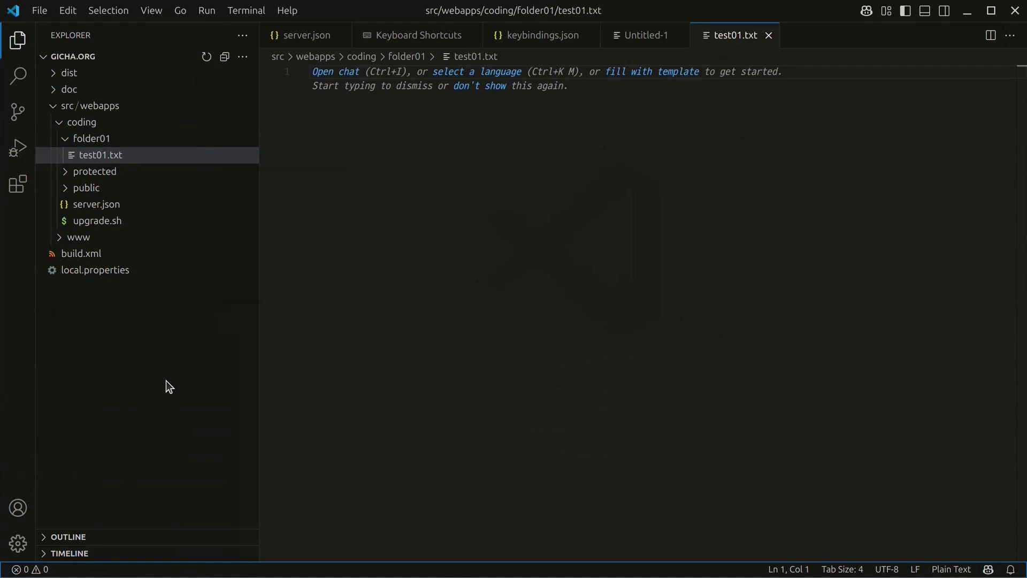